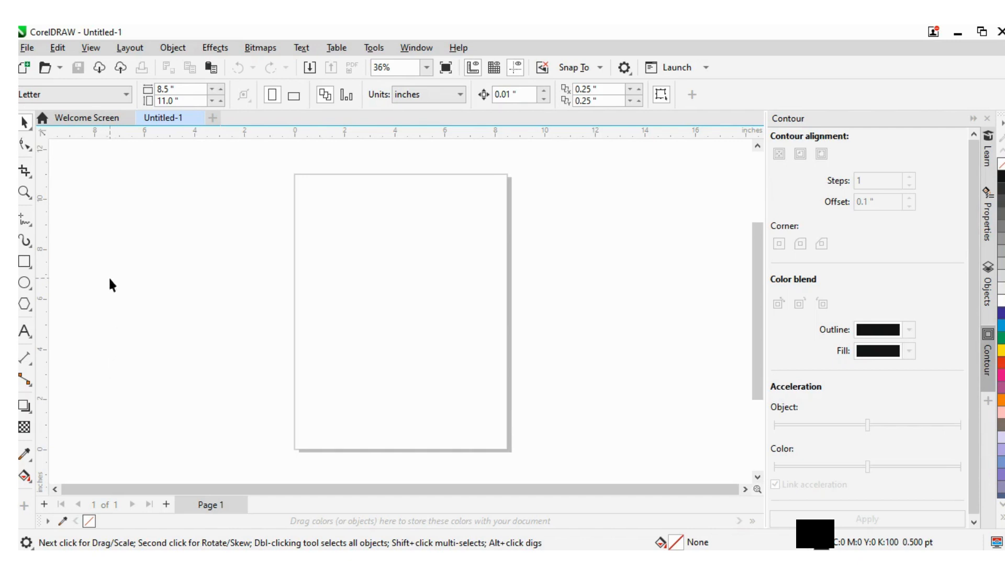
- Add the artistic text "HOW TO MAKE A TEXT 3D" beside the page and make it bold
left_click(25, 331)
left_click(179, 251)
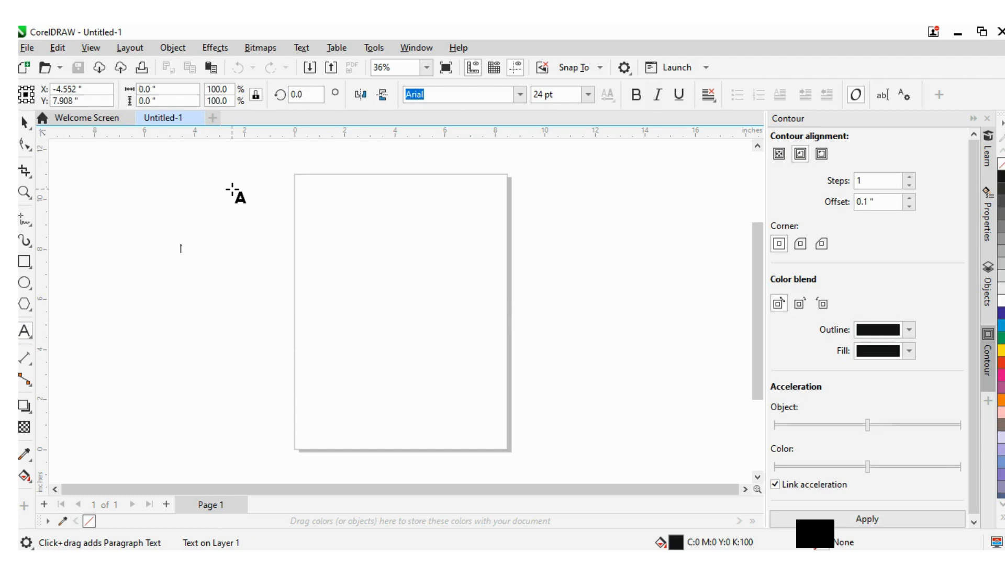
type("HO")
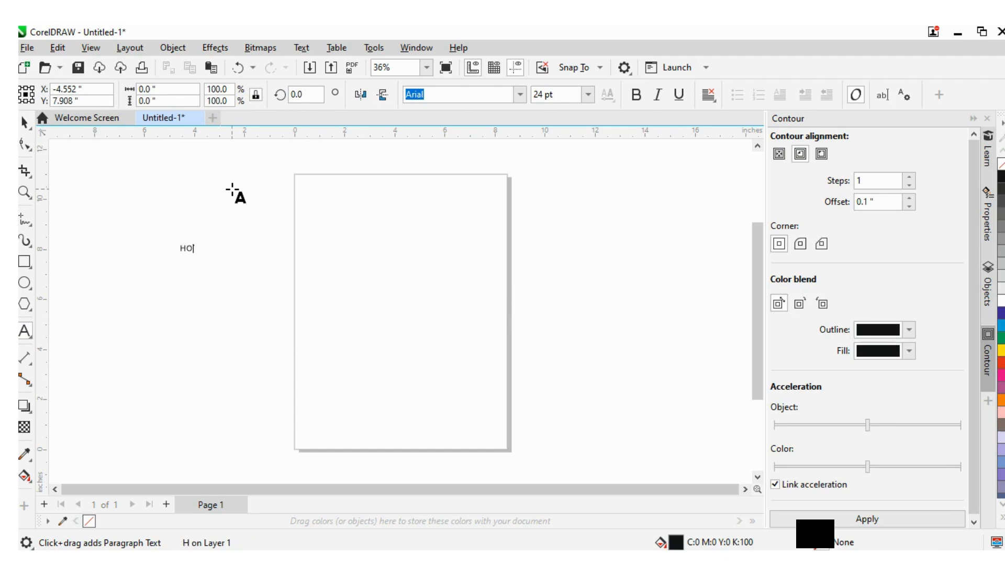
type("W TO MAKE A TEXT 3D")
left_click(24, 123)
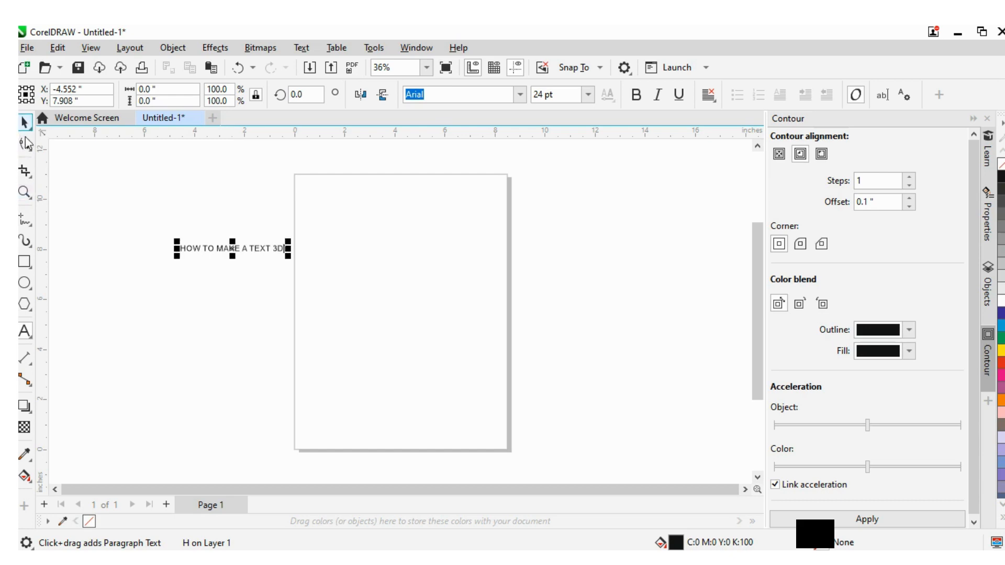
left_click(635, 95)
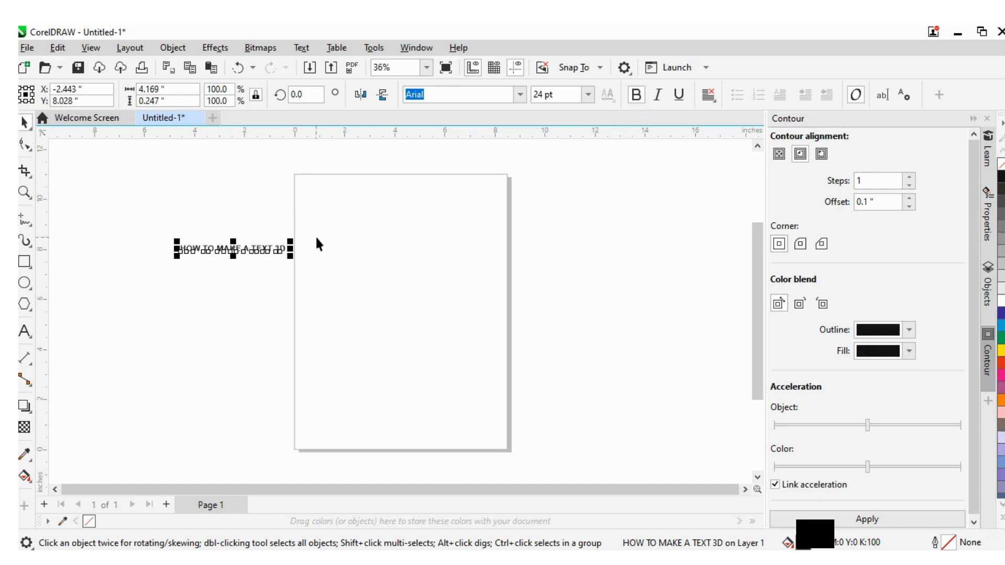
- Scale the text up proportionally to 220%, about 52.8 pt
left_click(178, 320)
left_click(230, 244)
left_click_drag(290, 242, 417, 195)
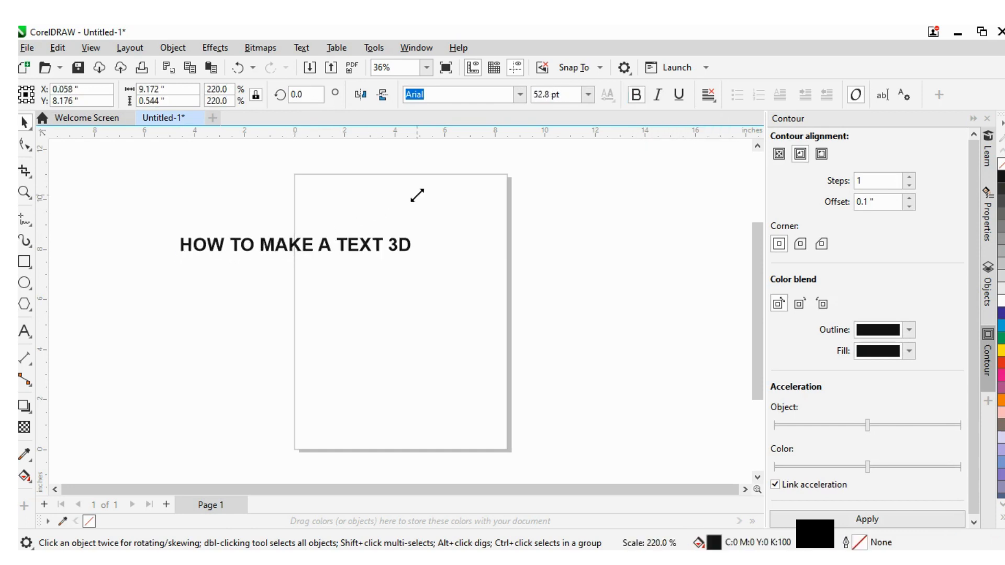
left_click(295, 243)
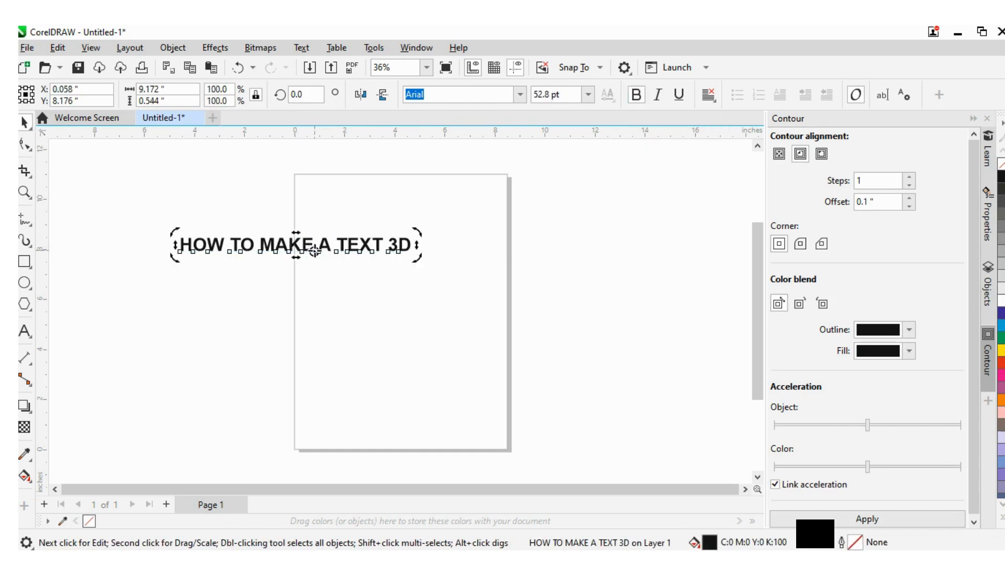
- Change the page to landscape orientation and move the text to the middle of it
left_click(113, 272)
left_click(195, 252)
left_click_drag(195, 252, 317, 287)
left_click(274, 196)
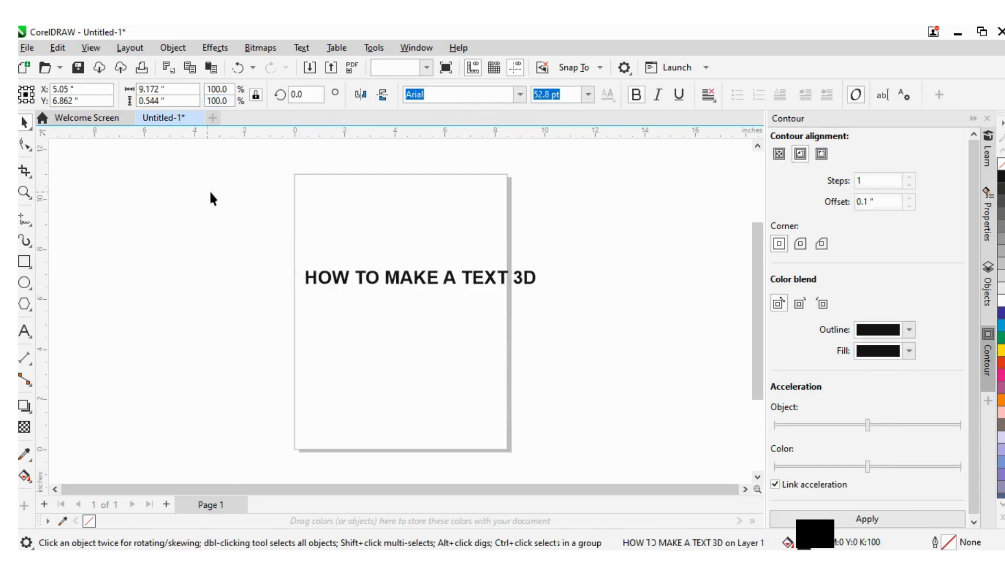
left_click(294, 96)
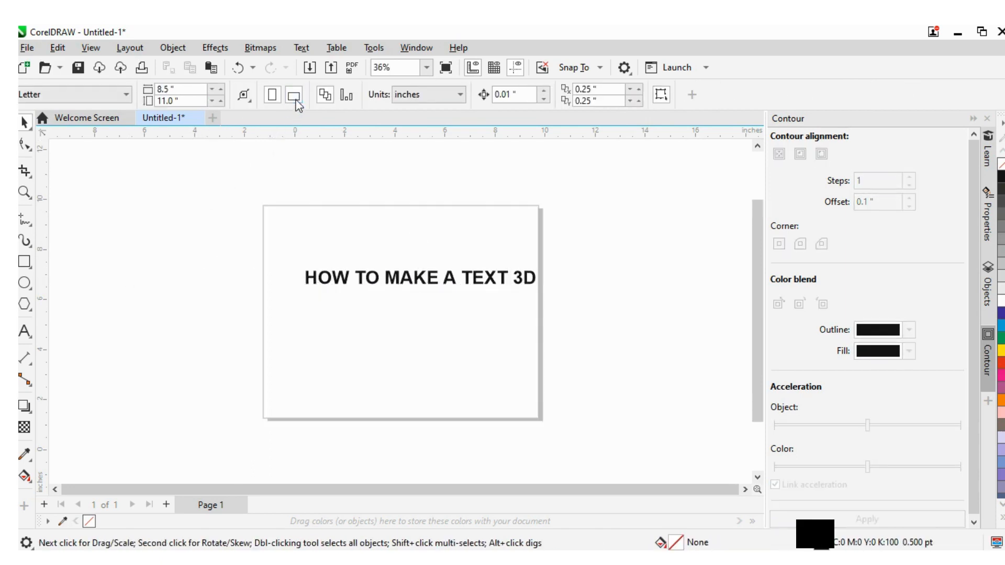
left_click(394, 280)
left_click_drag(382, 289, 378, 303)
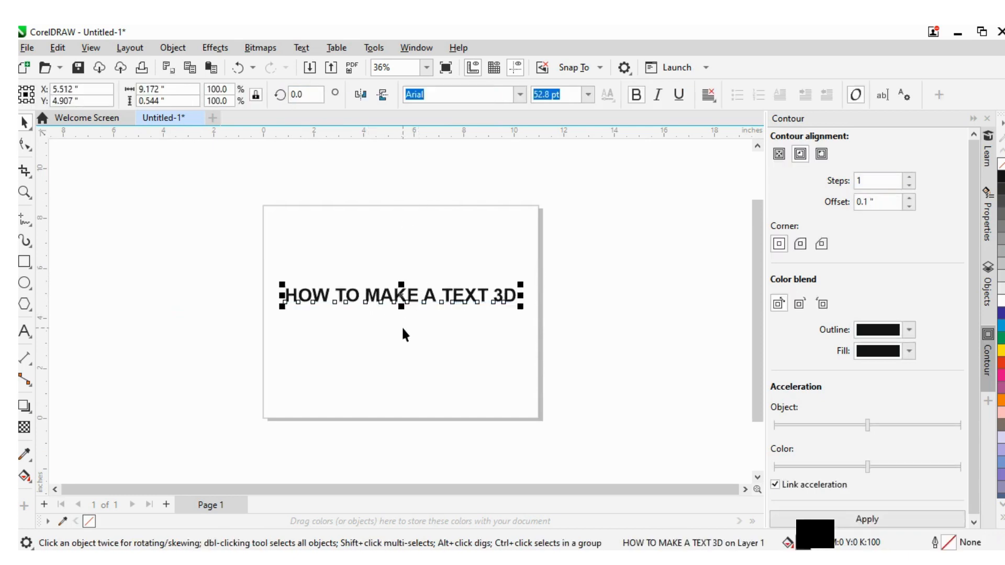
- Extrude the text and choose the parallel extrusion type that projects backward from the front face
scroll(401, 323, "up", 2)
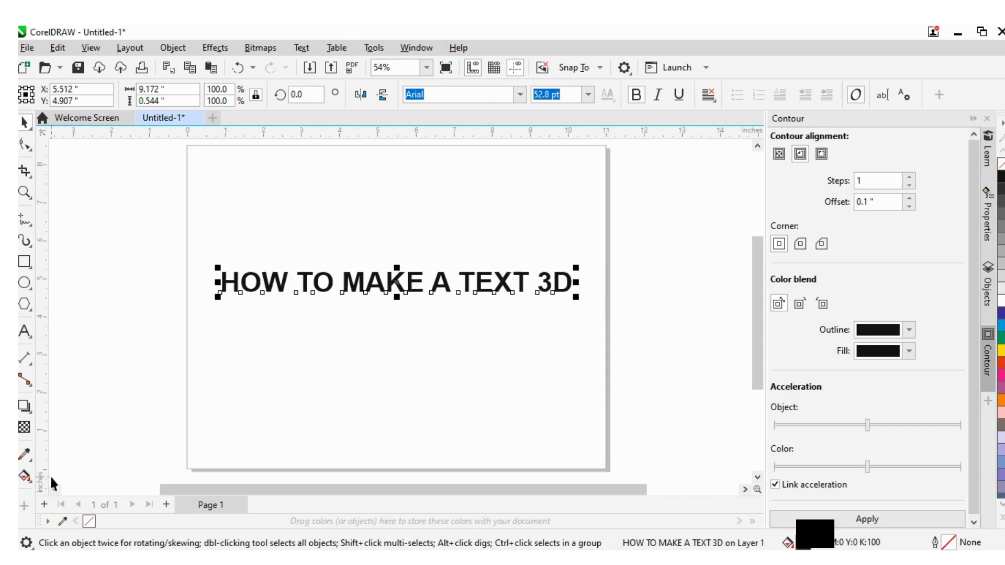
left_click(31, 415)
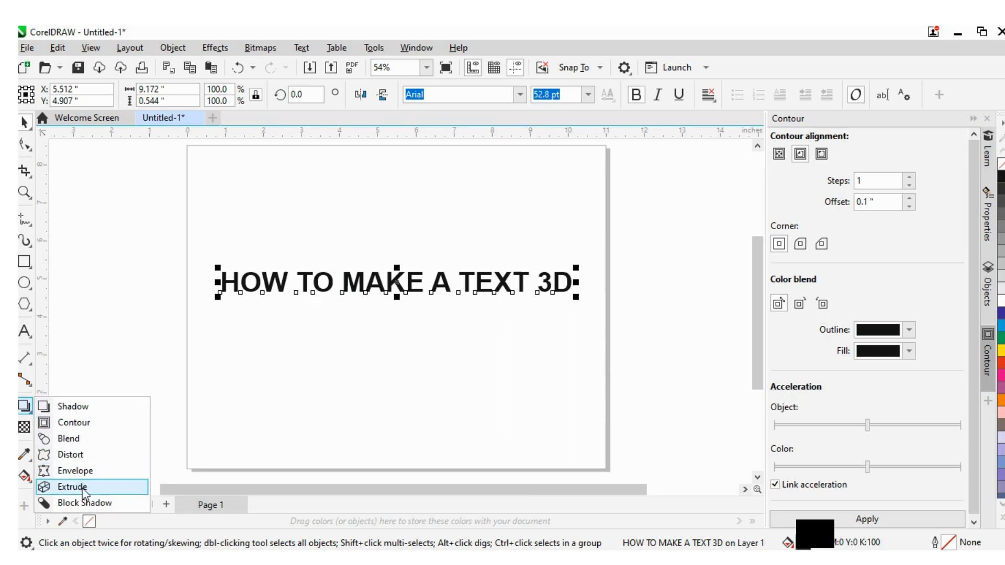
left_click(73, 487)
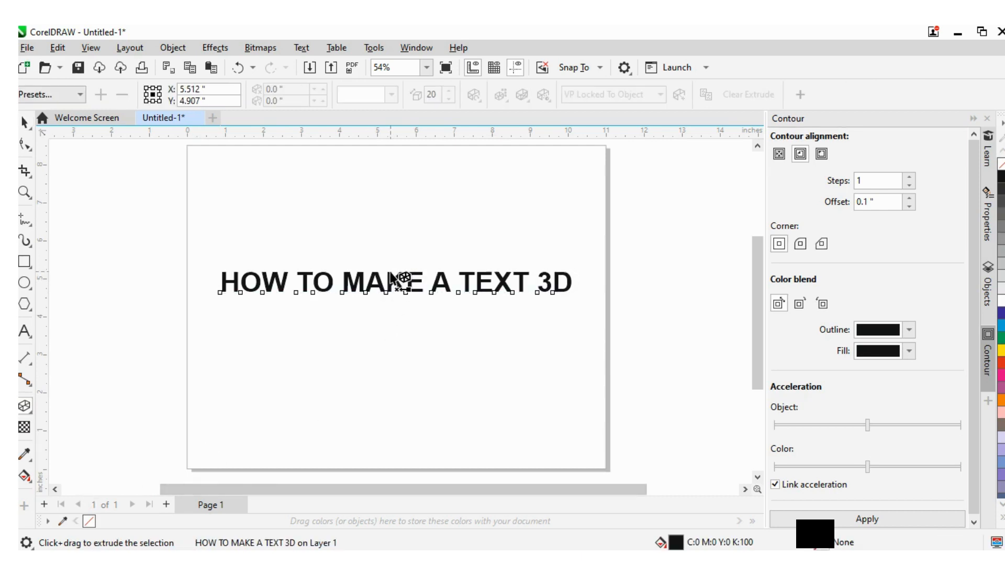
mouse_move(391, 273)
left_mouse_down()
mouse_move(390, 288)
mouse_move(398, 278)
left_mouse_up()
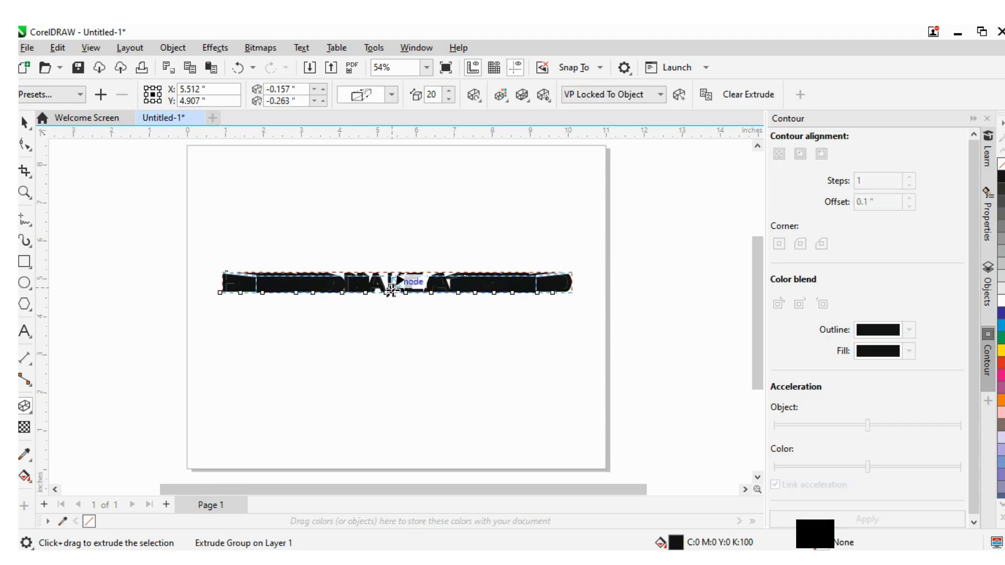
left_click(392, 95)
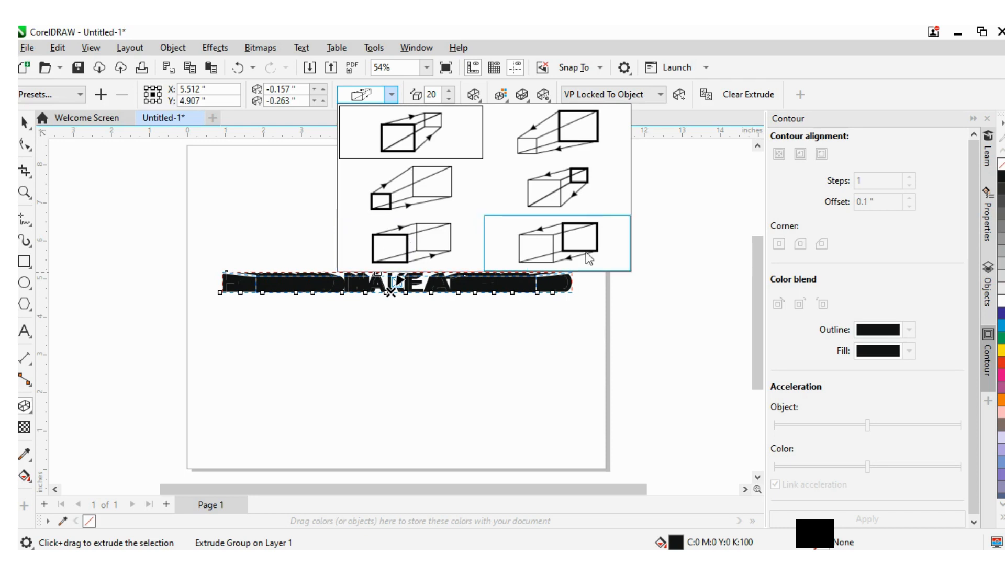
left_click(410, 252)
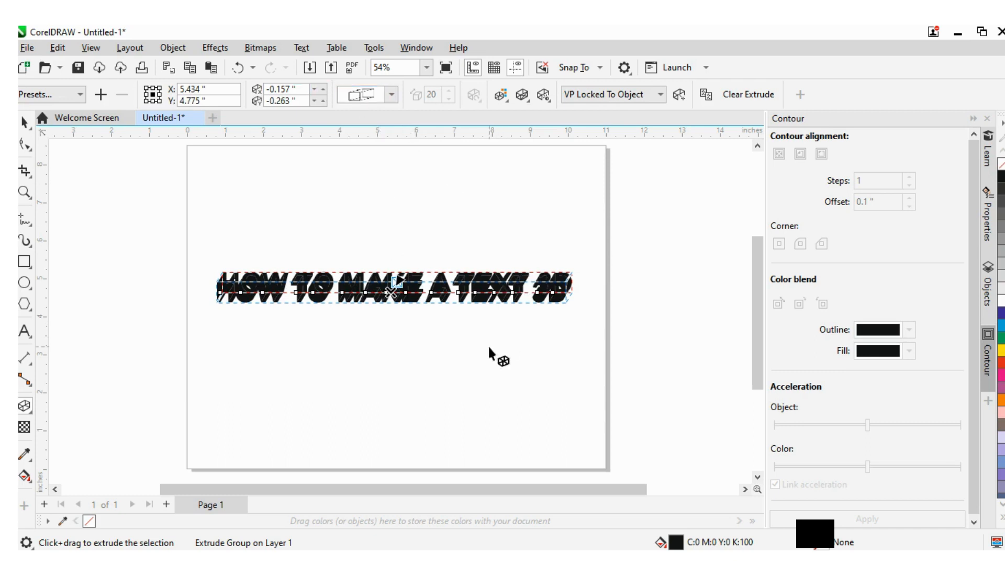
- Redirect the extrusion toward the lower right and shorten it, with the vanishing point at about 0.187", -0.092"
left_click_drag(391, 293, 406, 296)
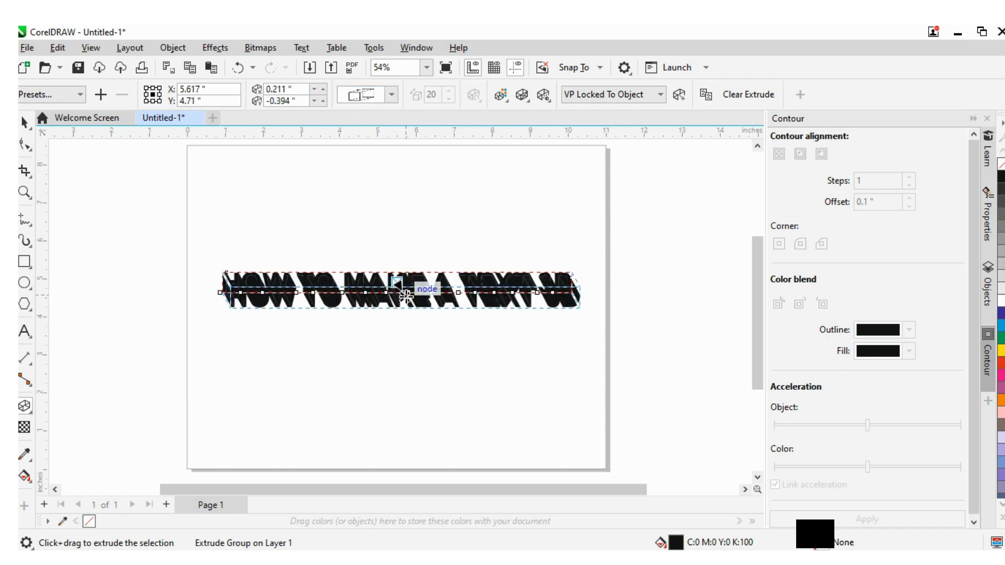
scroll(406, 296, "up", 3)
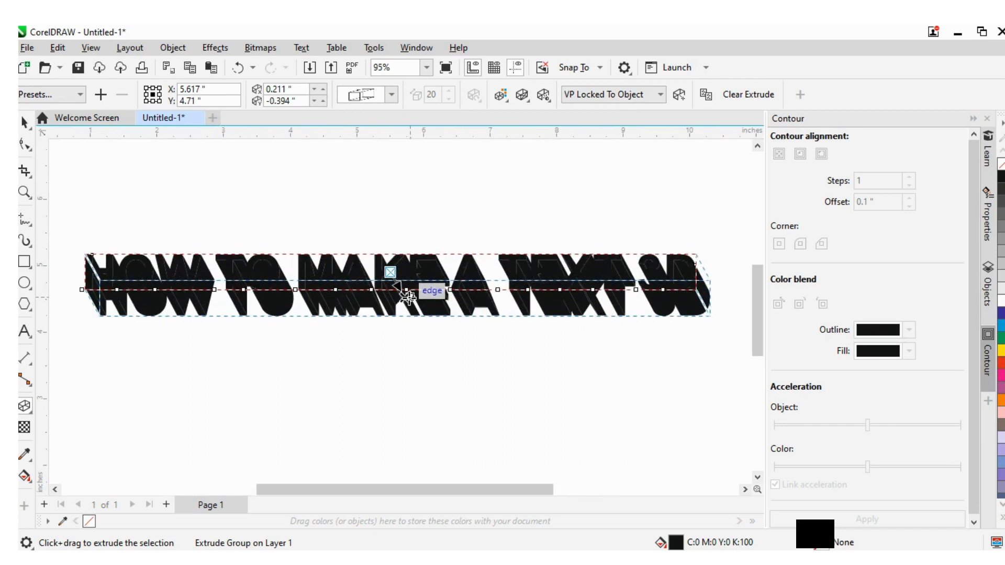
left_click_drag(408, 297, 400, 283)
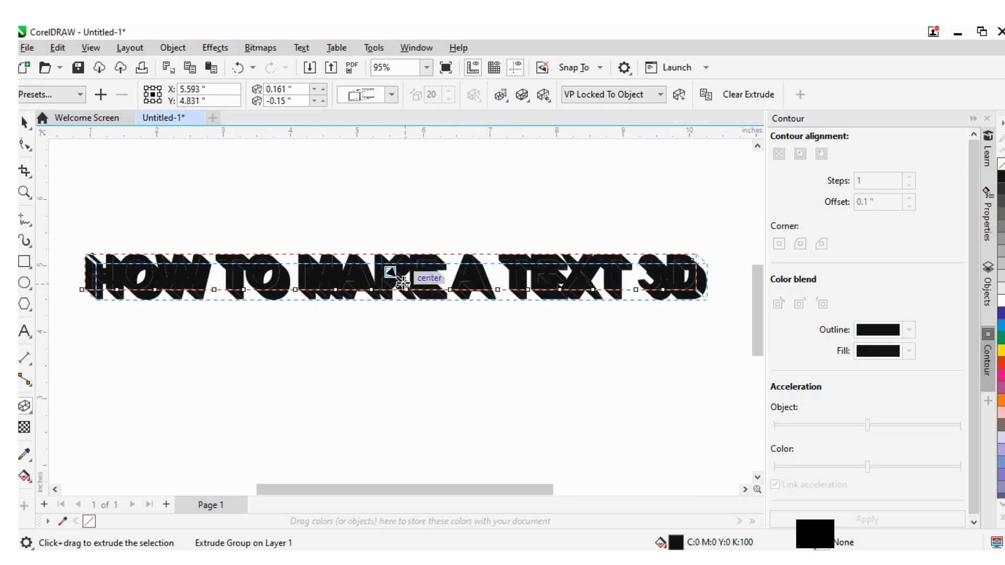
left_click_drag(402, 282, 407, 278)
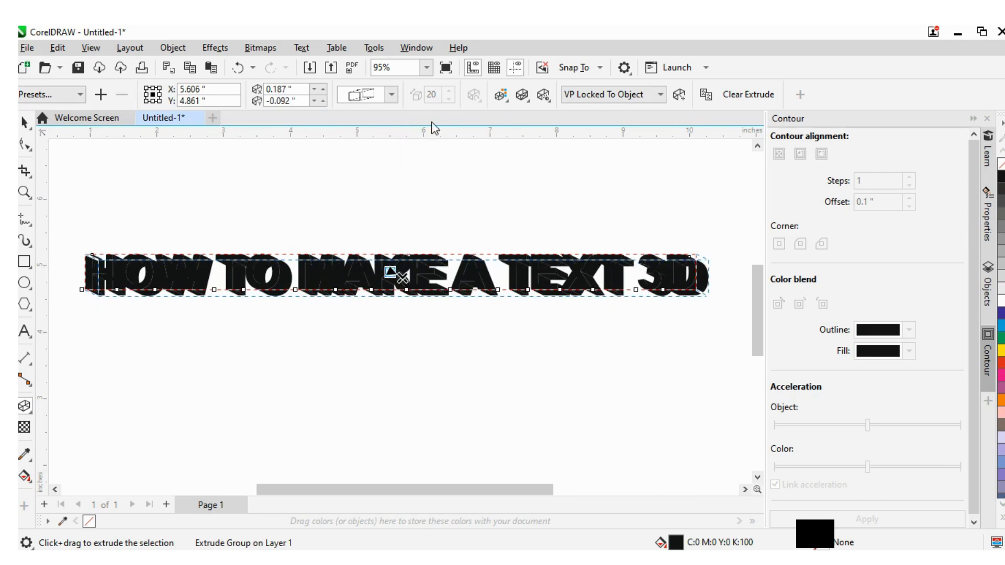
- Color the extrusion with a solid brown fill of C 41, M 51, Y 69, K 43
left_click(504, 99)
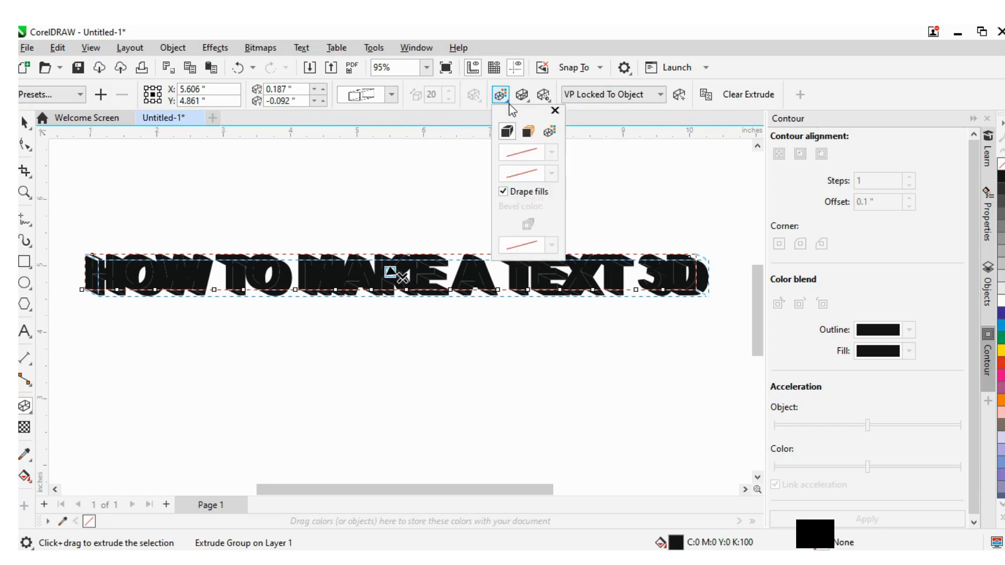
left_click(548, 132)
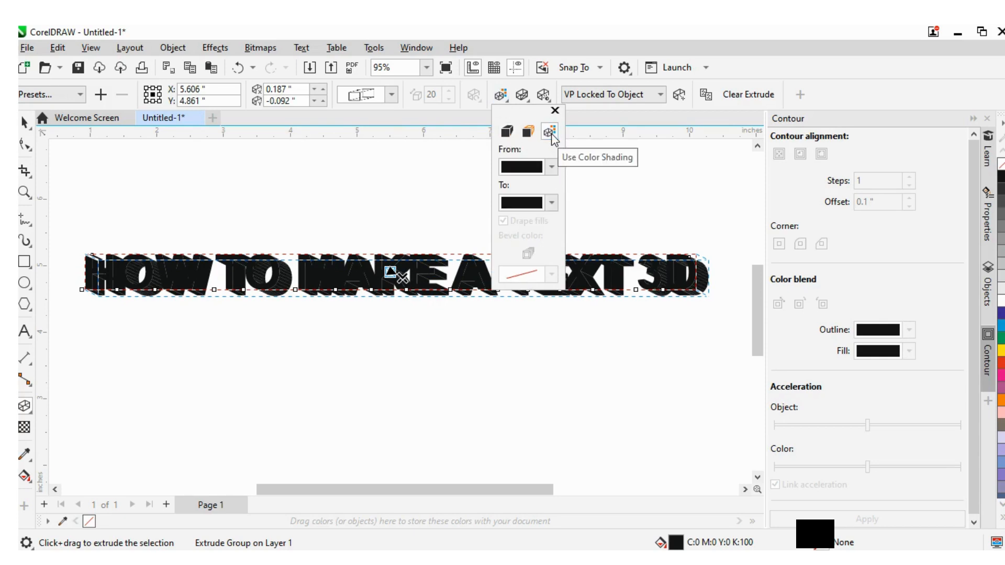
left_click(506, 132)
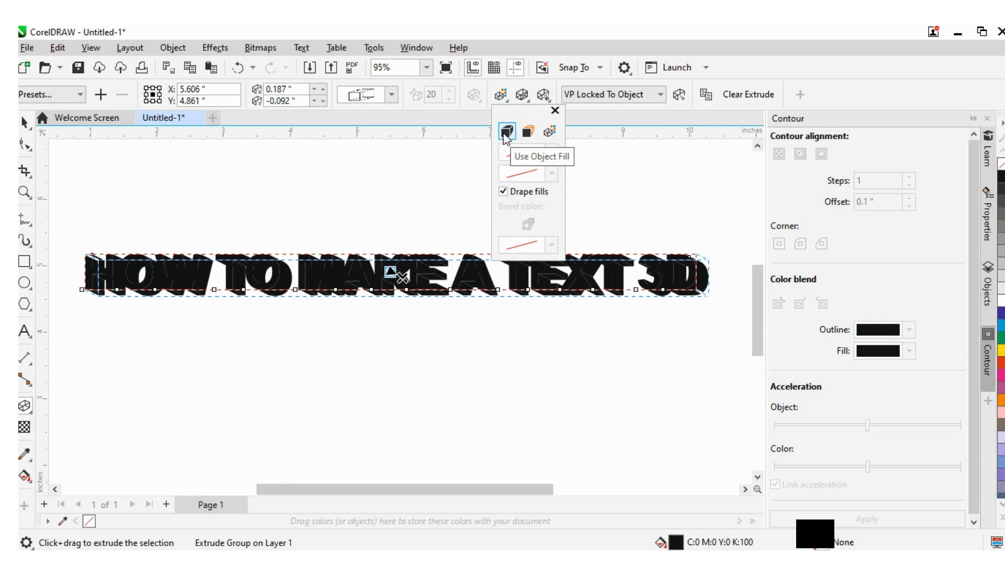
left_click(528, 132)
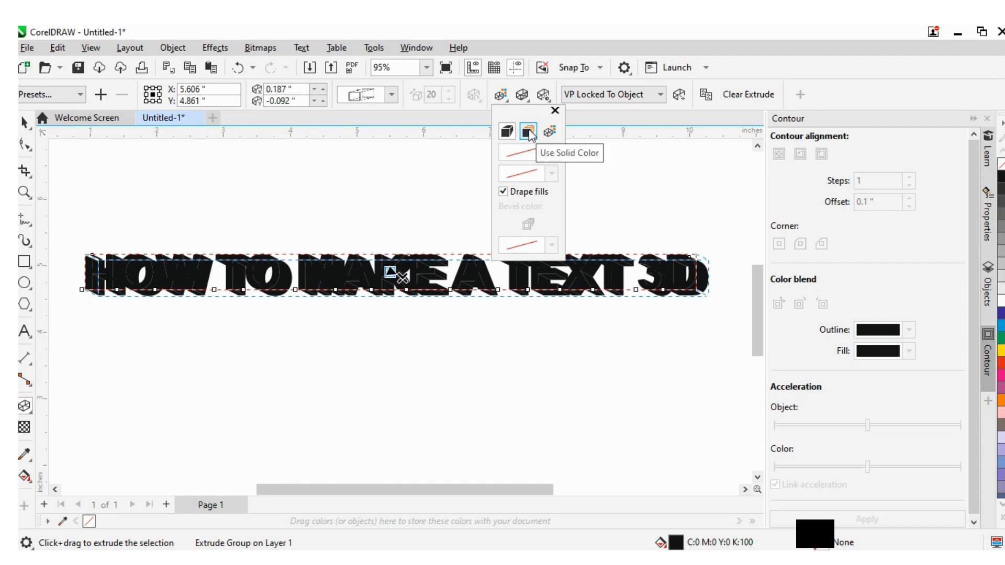
left_click(529, 133)
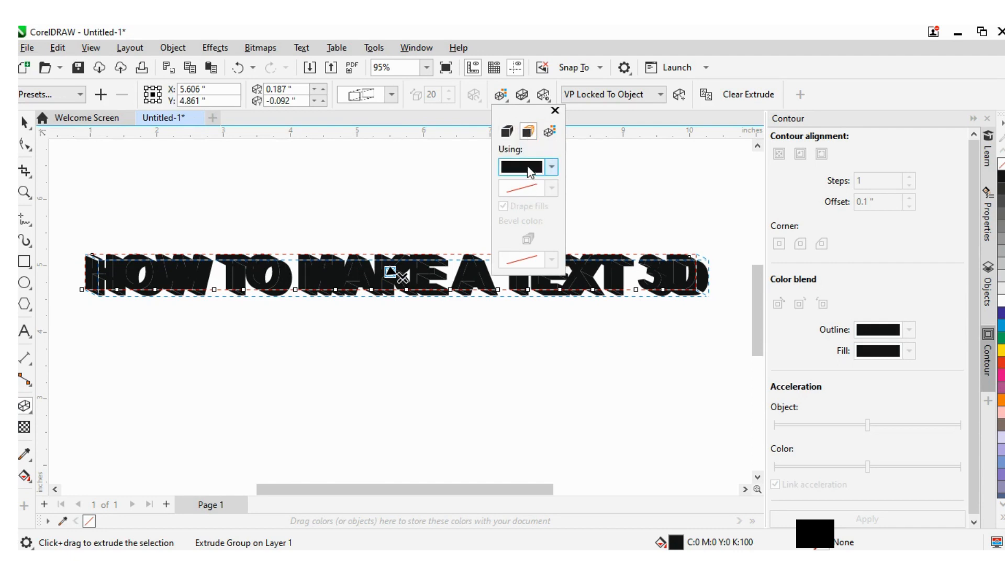
left_click(523, 168)
left_click(584, 255)
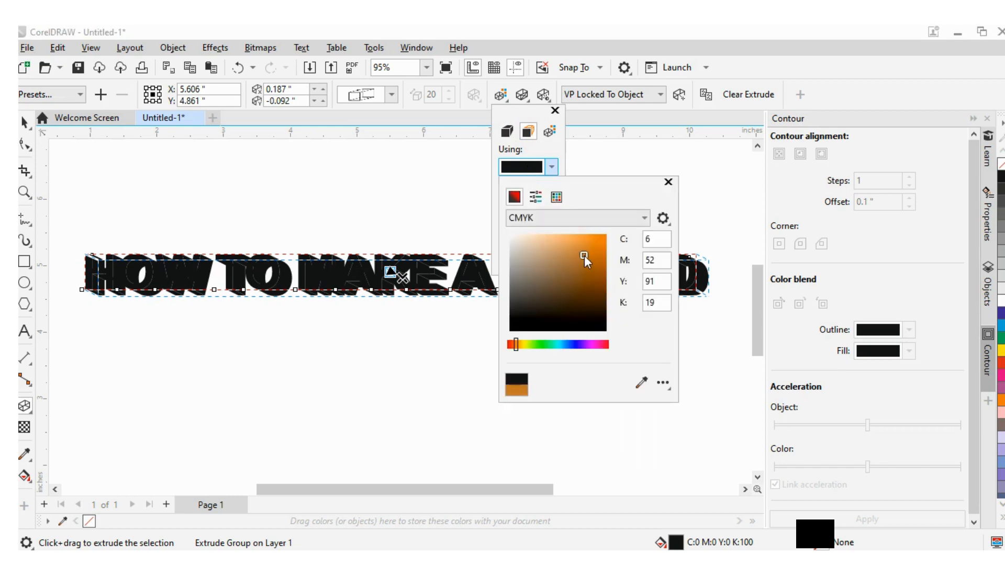
left_click_drag(584, 256, 548, 287)
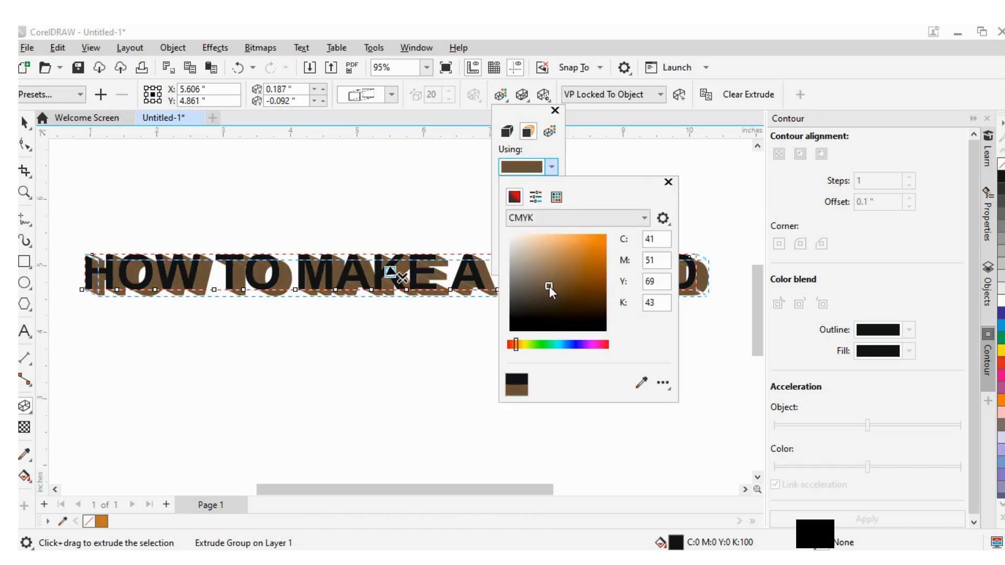
left_click(668, 182)
left_click(554, 110)
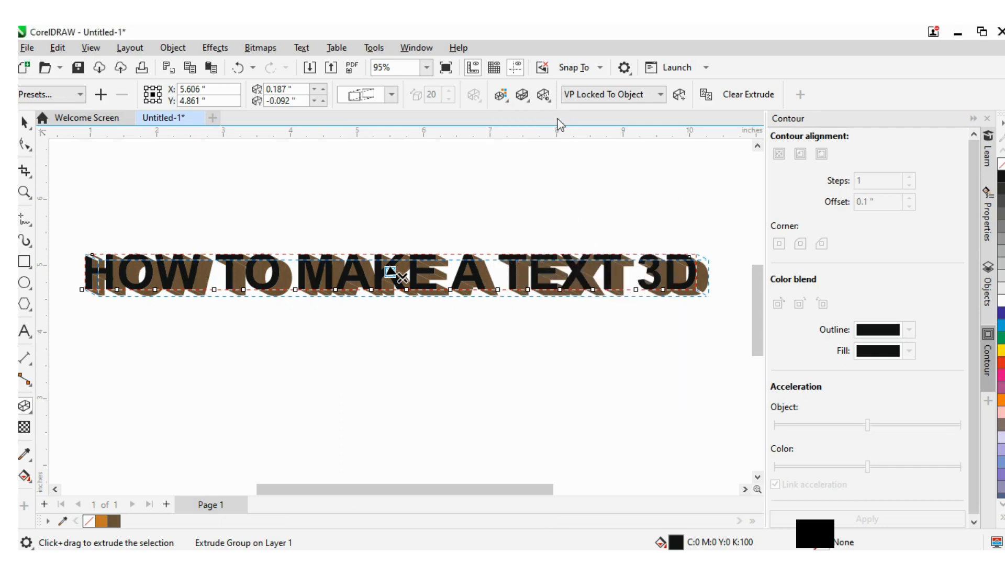
left_click(567, 206)
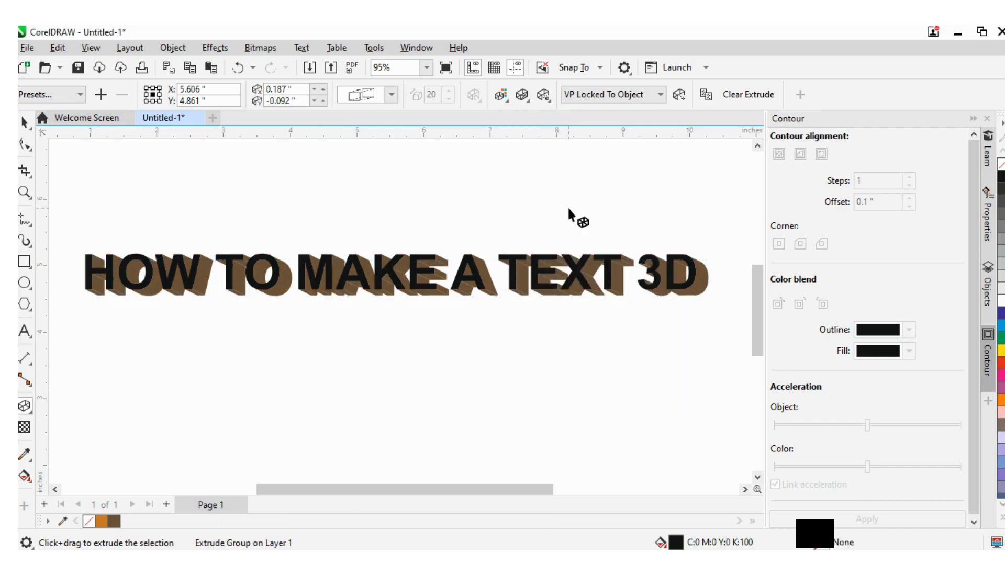
- Reselect the extrusion and reduce its horizontal depth, placing the vanishing point at about 0.123", -0.094"
left_click(475, 284)
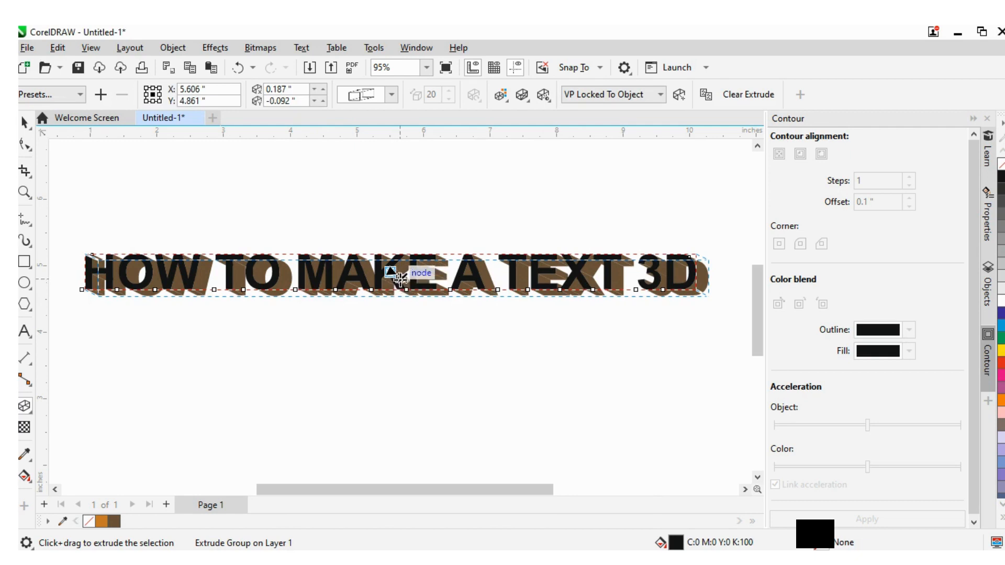
left_click_drag(400, 279, 404, 271)
scroll(396, 283, "up", 2)
scroll(402, 277, "down", 2)
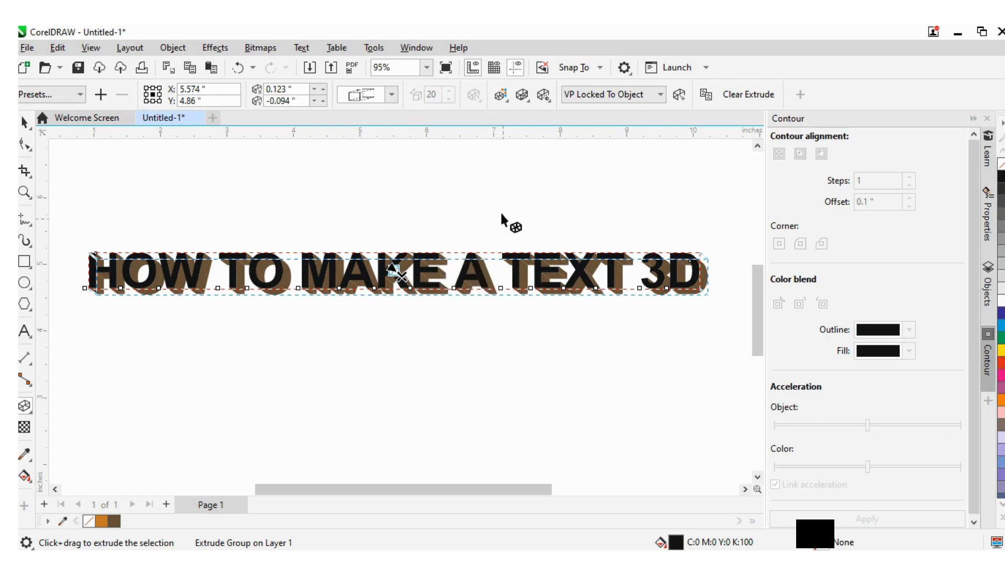
- Fill the front face of the text with red and deselect it
key("space")
left_click(194, 202)
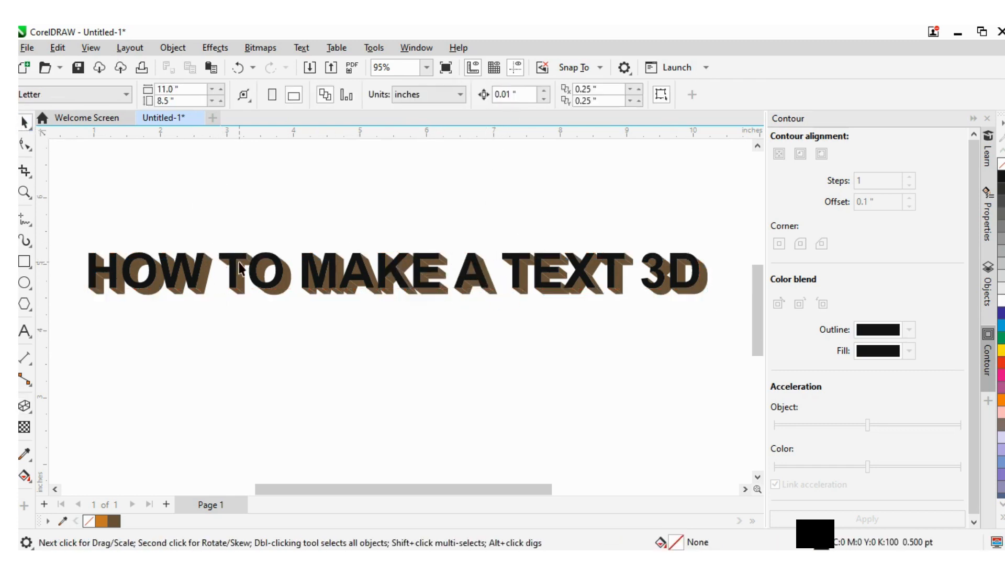
left_click(234, 271)
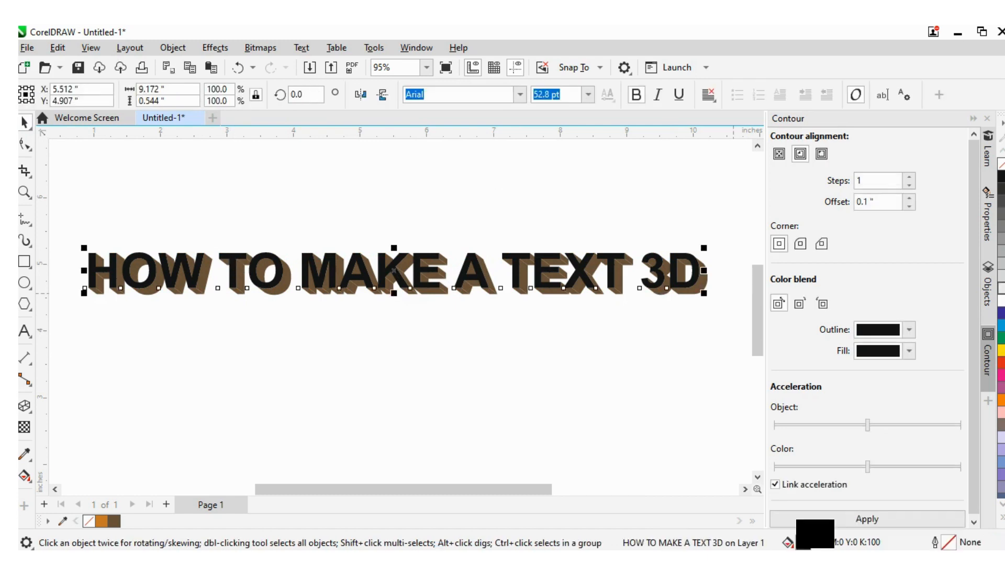
left_click(1001, 362)
left_click(601, 359)
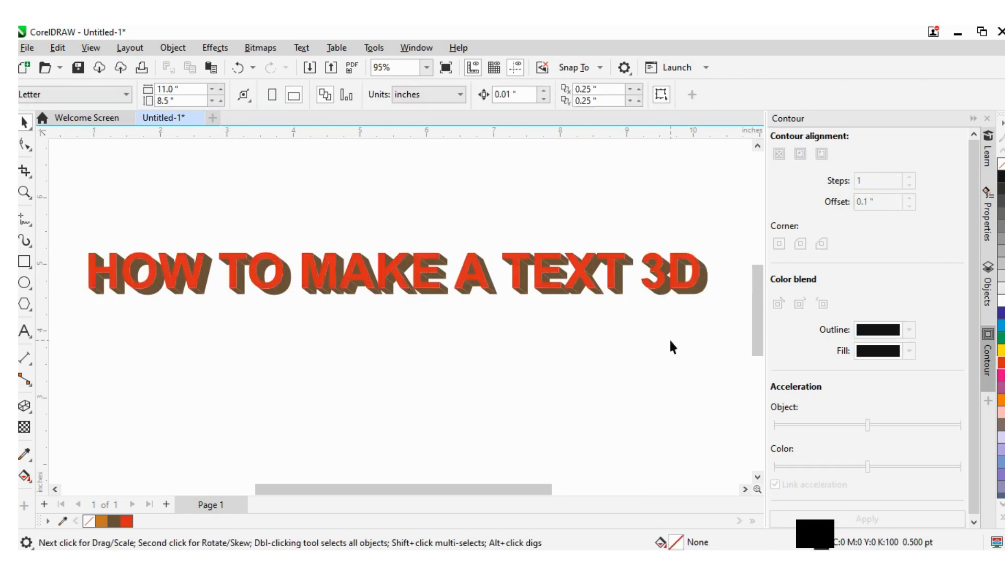
scroll(666, 300, "up", 1)
scroll(666, 299, "up", 1)
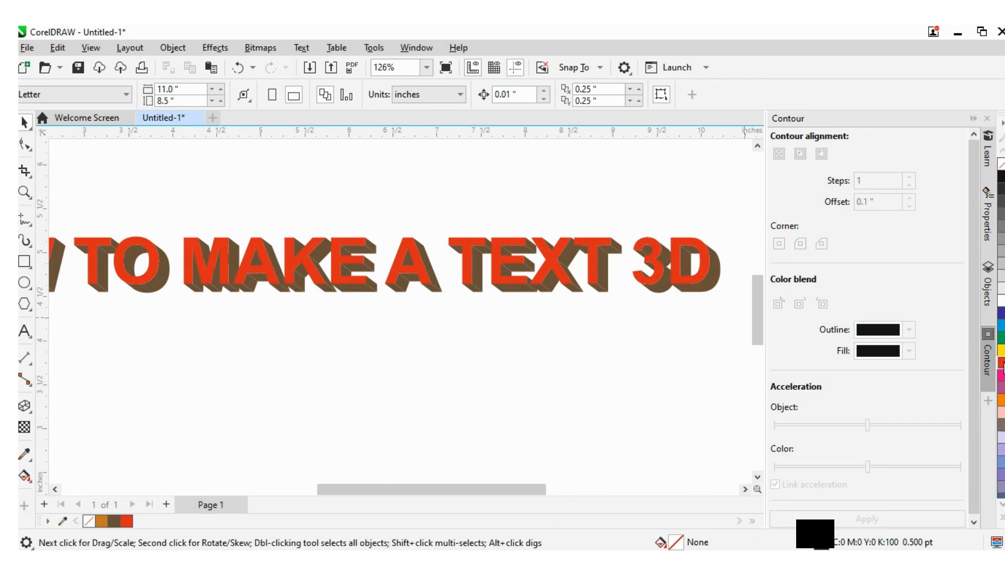
scroll(643, 291, "up", 1)
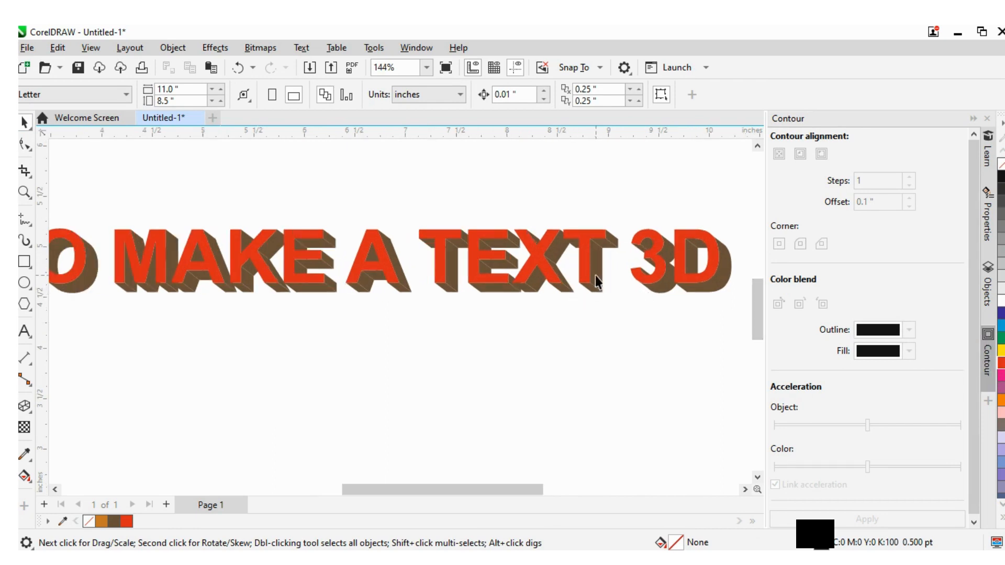
- Recolor the text's extrusion with color shading from red to black and deselect it
left_click(595, 277)
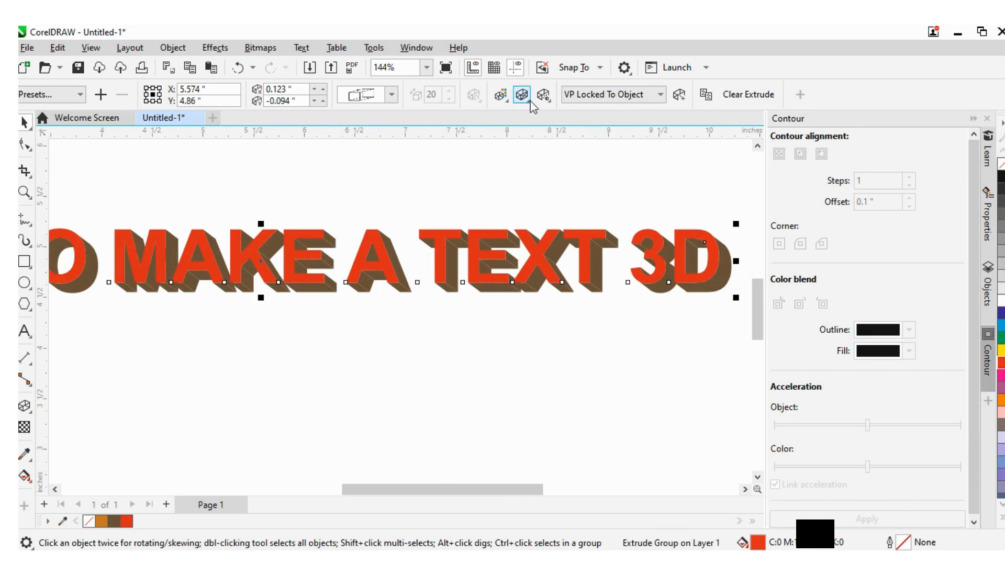
left_click(500, 95)
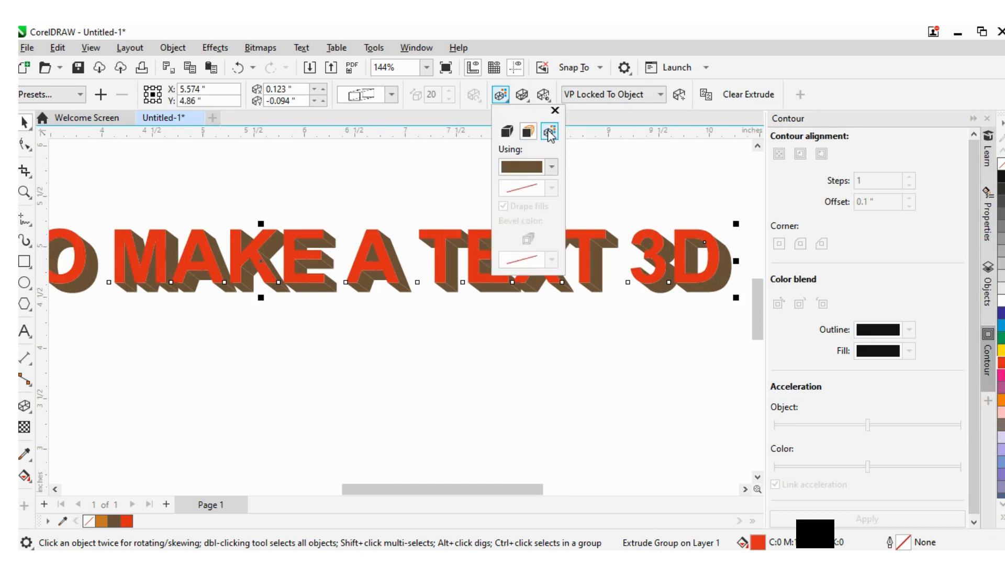
left_click(548, 132)
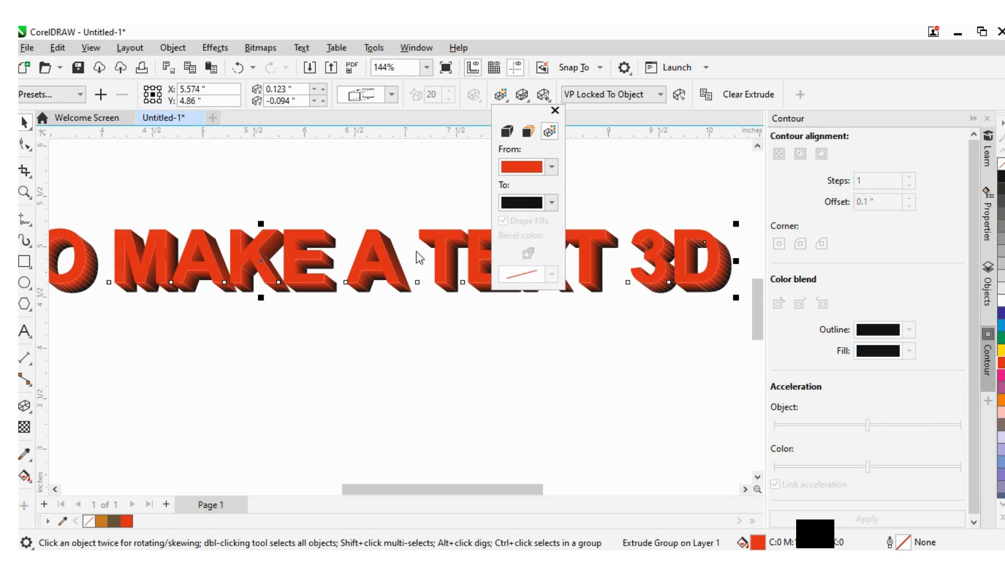
scroll(439, 400, "down", 1)
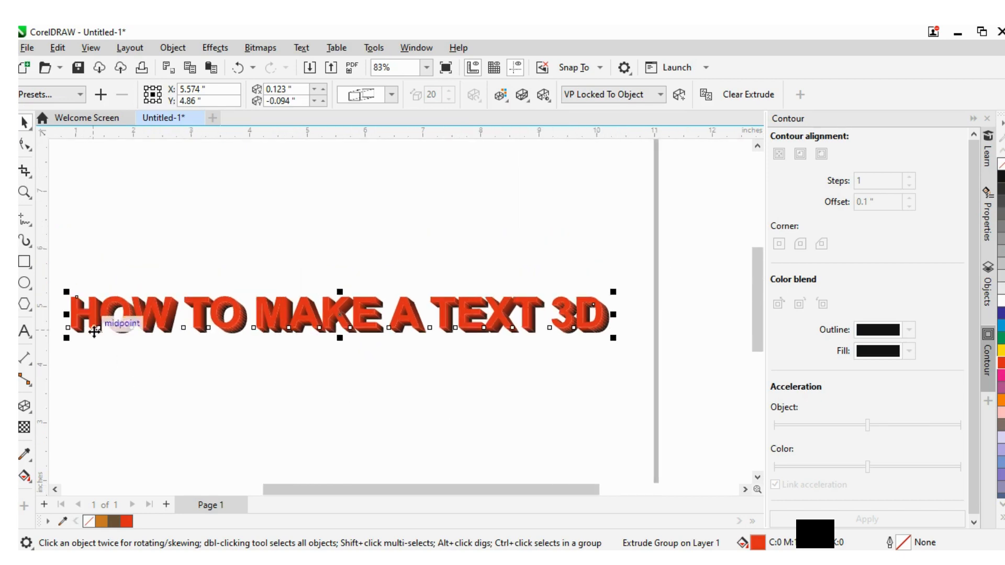
scroll(94, 328, "up", 8)
scroll(94, 327, "down", 8)
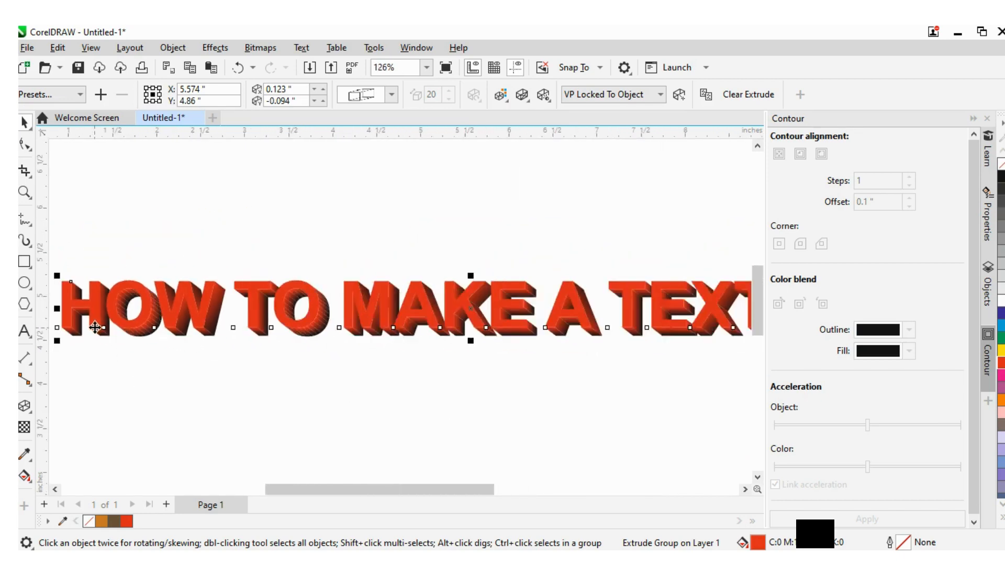
left_click(332, 181)
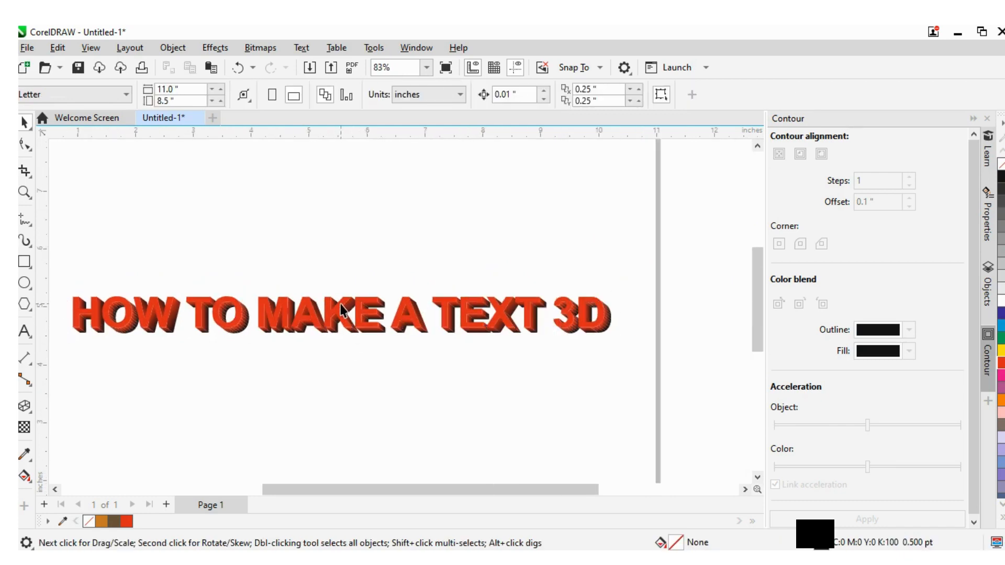
- Reselect the text's extrusion and try the small back and small front extrusion types
left_click(341, 310)
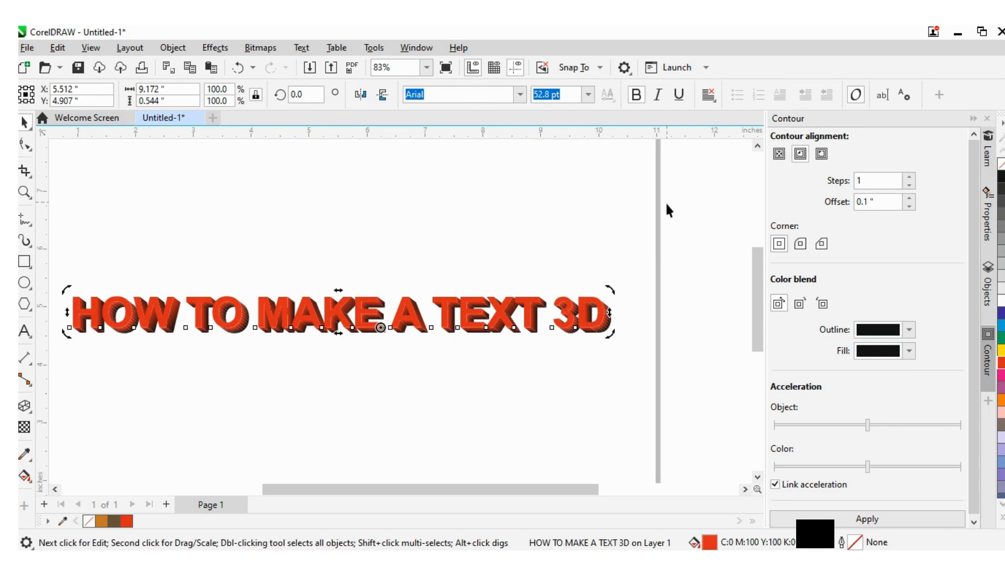
left_click(470, 240)
left_click(318, 313)
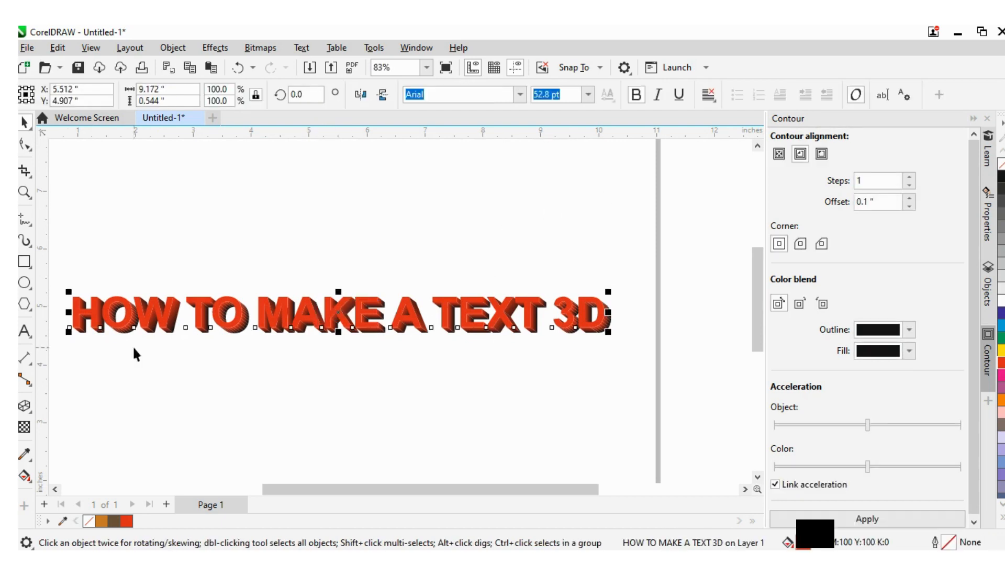
left_click(24, 405)
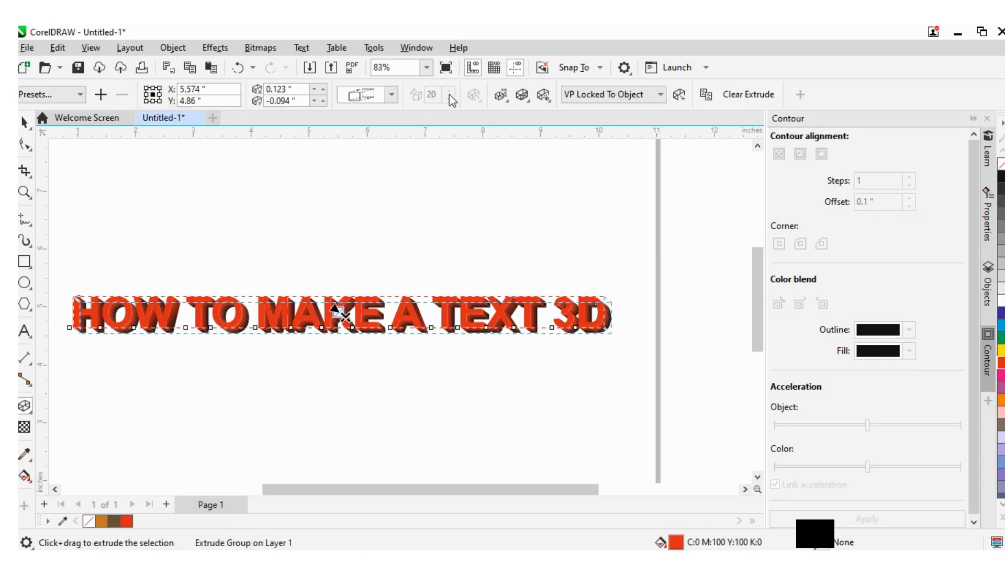
left_click(393, 96)
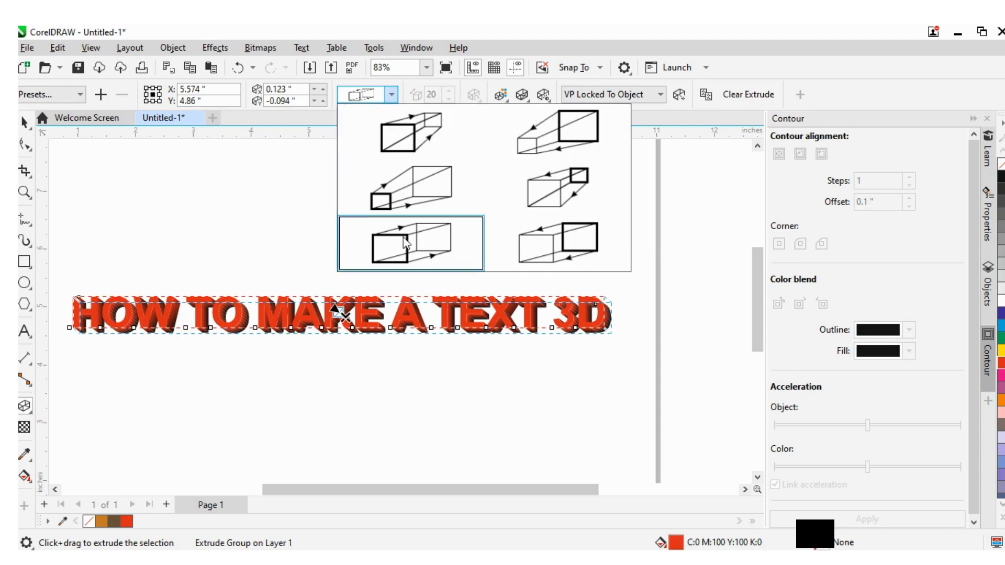
left_click(416, 149)
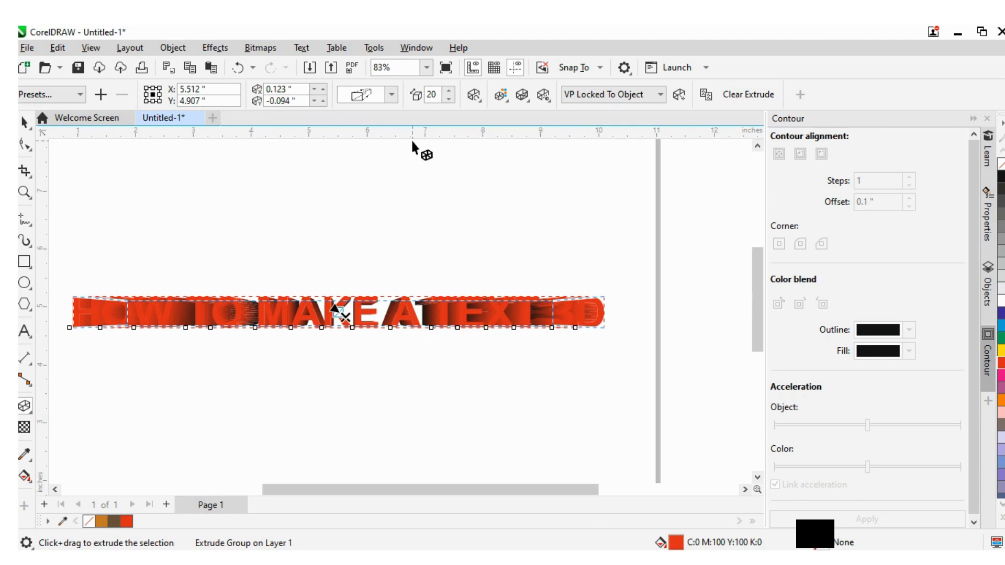
left_click(394, 97)
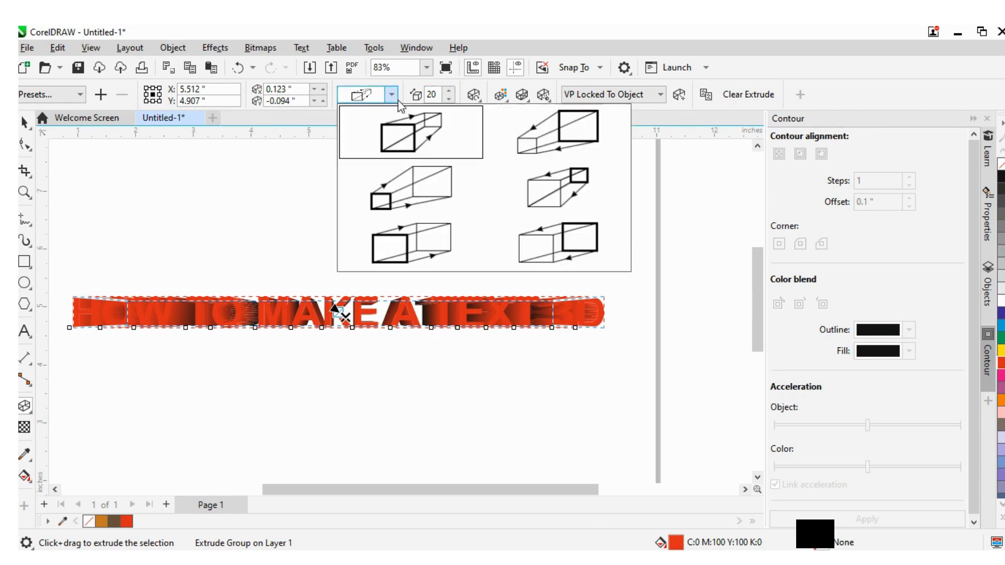
left_click(547, 128)
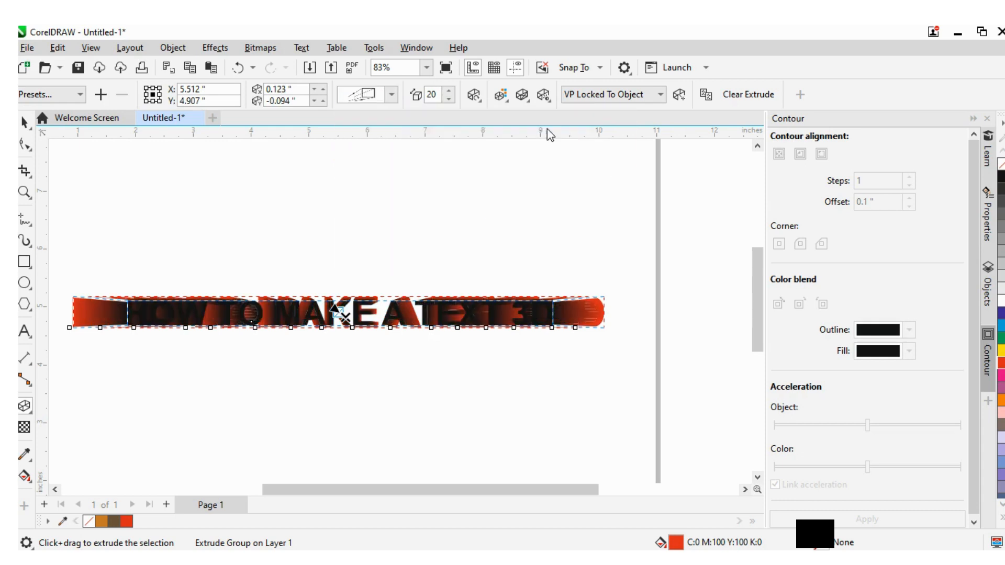
- Try the big back extrusion type and return the extrusion to back parallel
left_click(391, 95)
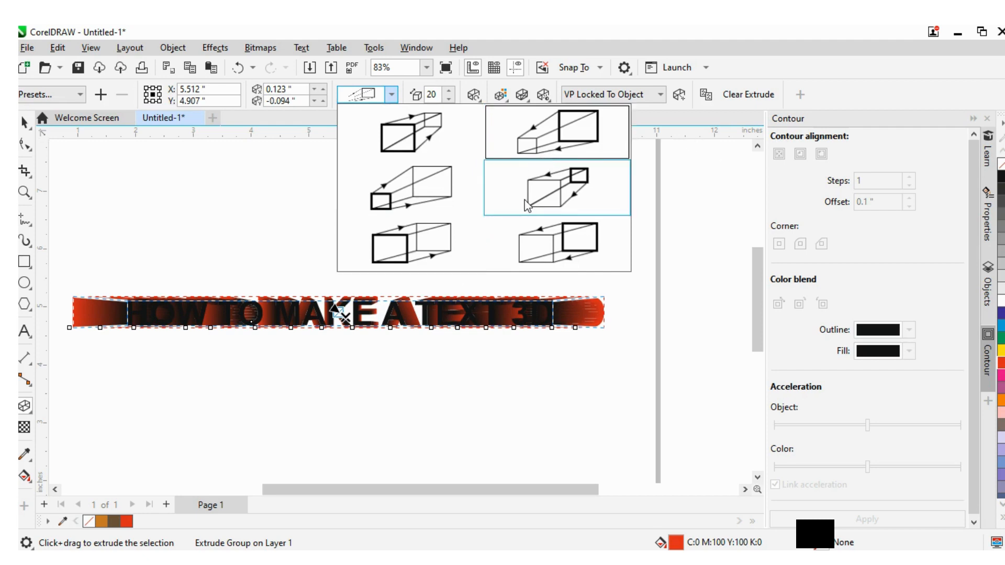
left_click(387, 198)
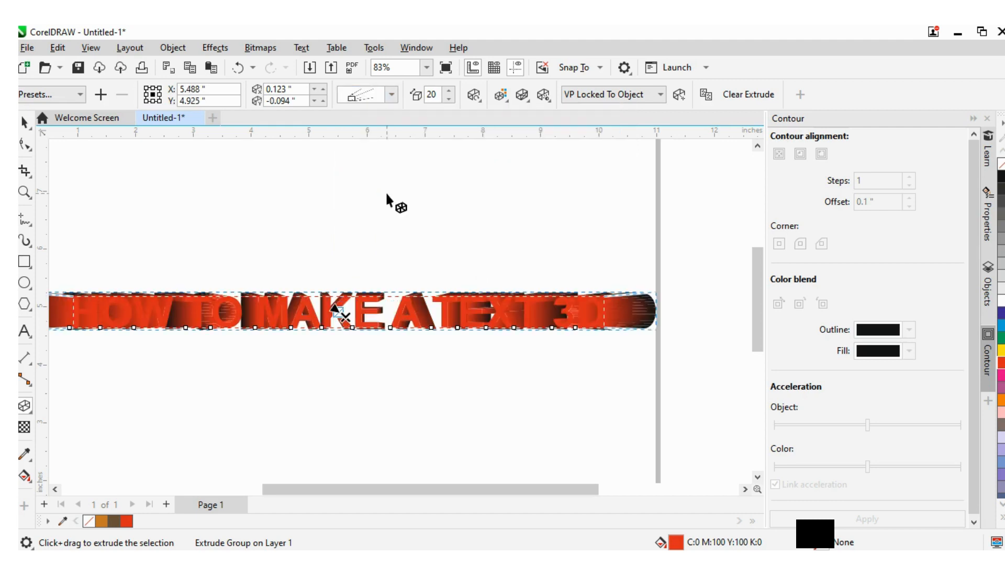
left_click(391, 94)
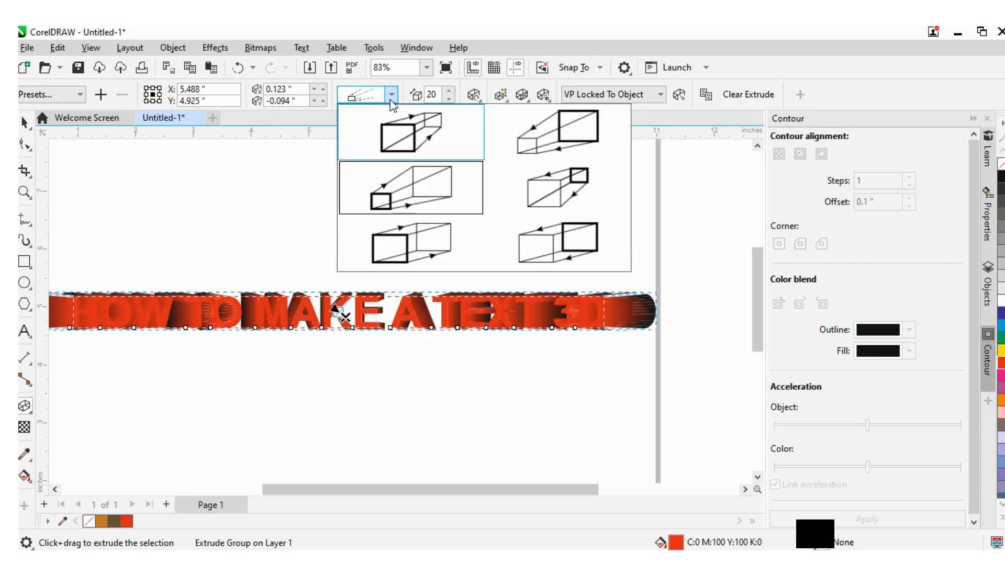
left_click(414, 243)
scroll(335, 335, "up", 1)
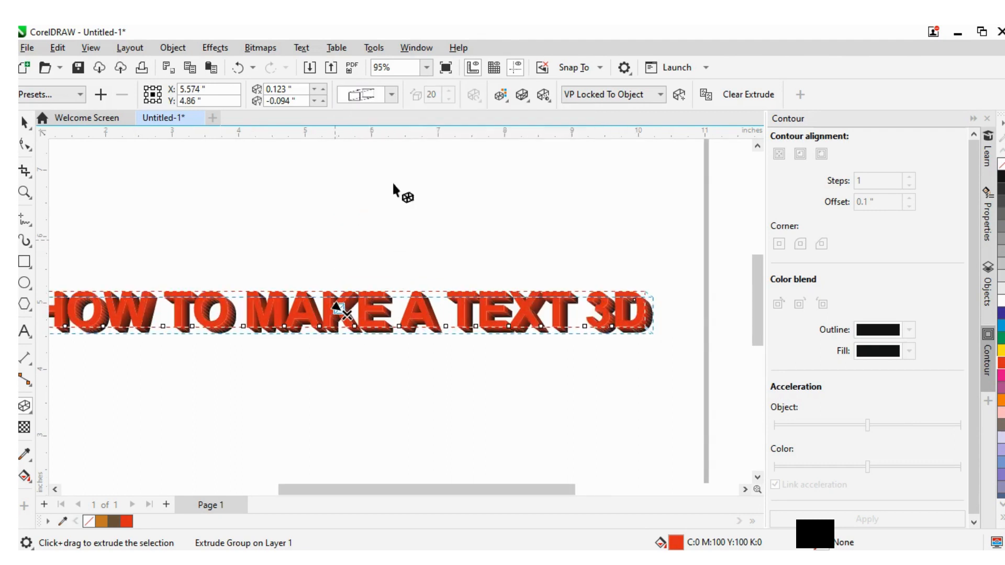
- Try the front parallel extrusion type, switch back to back parallel, and deselect the text
left_click(390, 96)
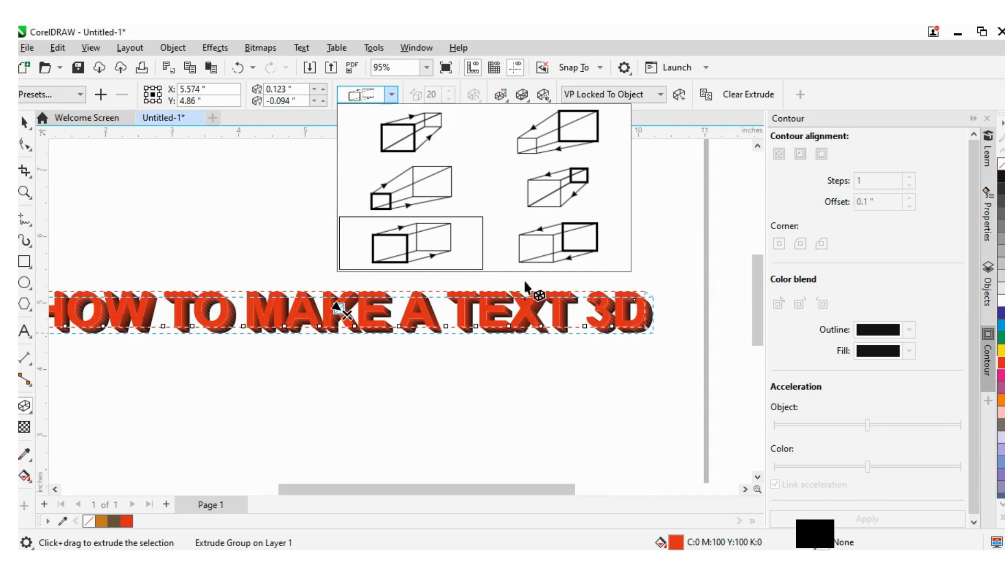
left_click(565, 253)
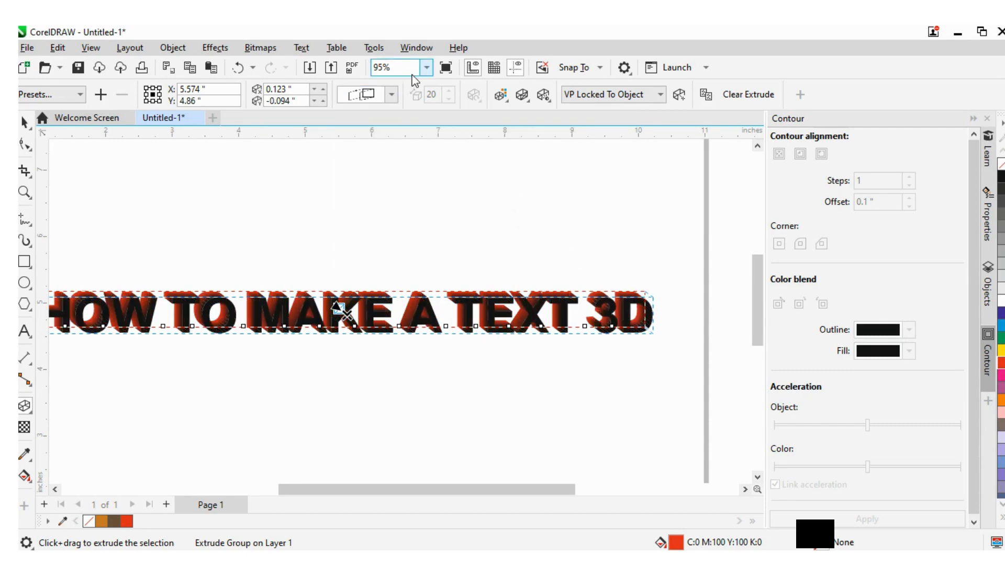
left_click(392, 95)
left_click(399, 259)
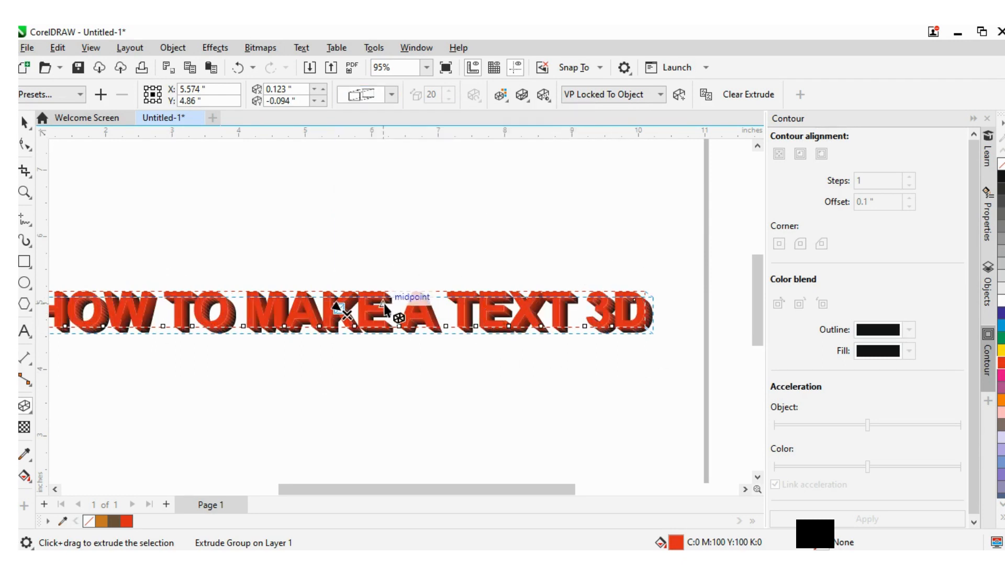
scroll(356, 350, "down", 1)
scroll(355, 356, "down", 1)
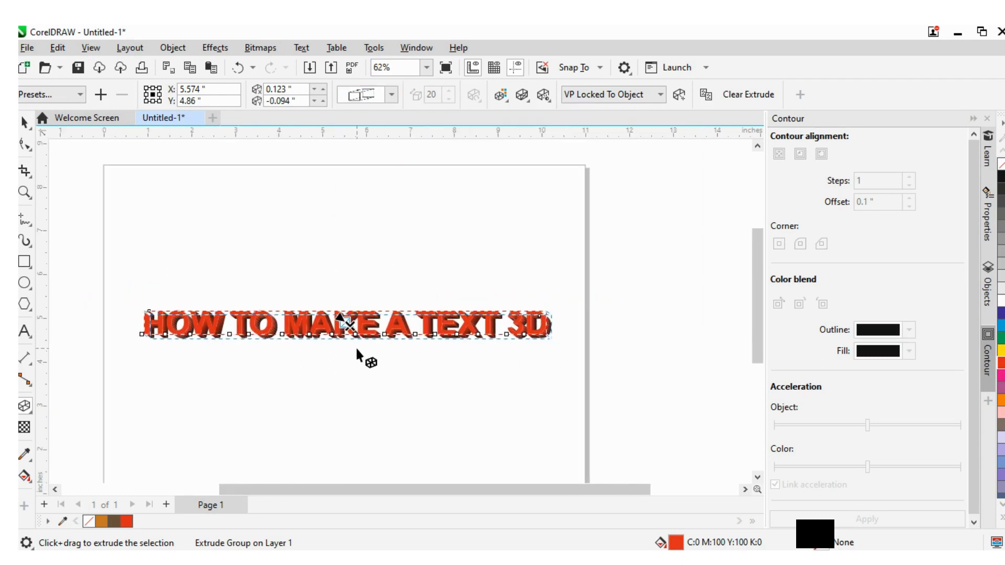
scroll(359, 355, "down", 1)
scroll(366, 372, "up", 2)
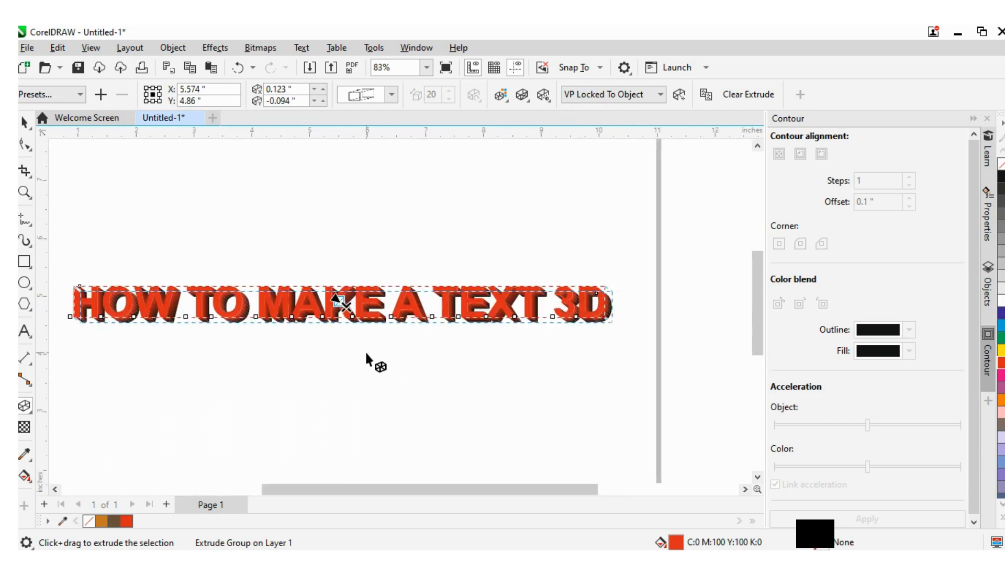
left_click(23, 122)
left_click(89, 200)
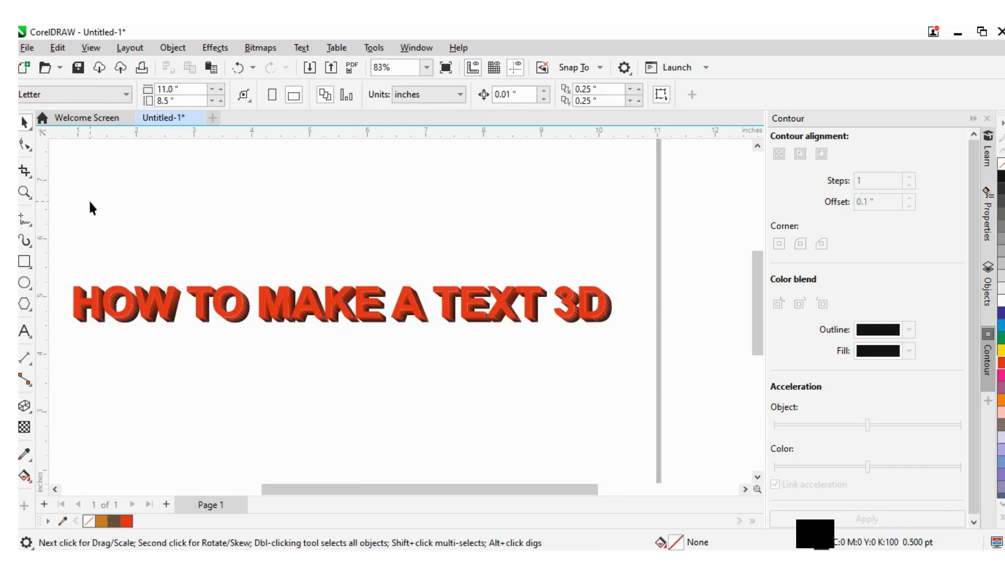
- Draw a rectangle about 10.75" by 2.92" around the 3D text and fill it with 10% black (K 10)
scroll(220, 325, "down", 1)
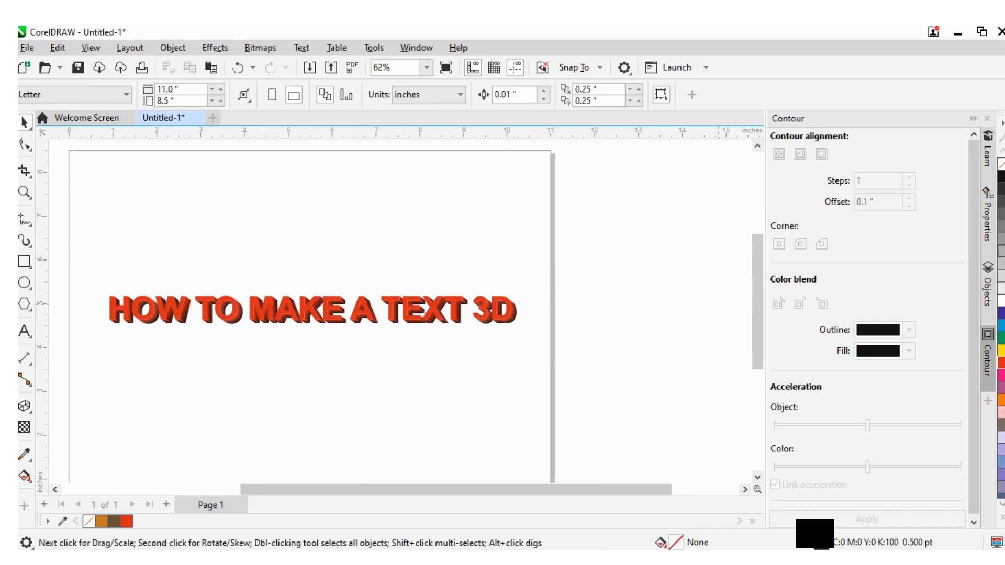
left_click(24, 261)
left_click_drag(75, 246, 546, 374)
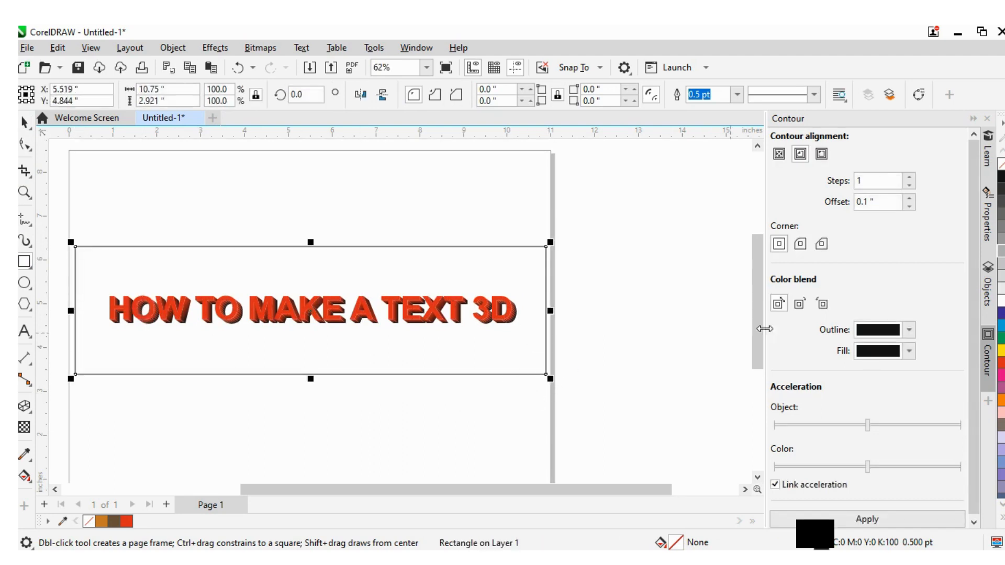
left_click(1002, 277)
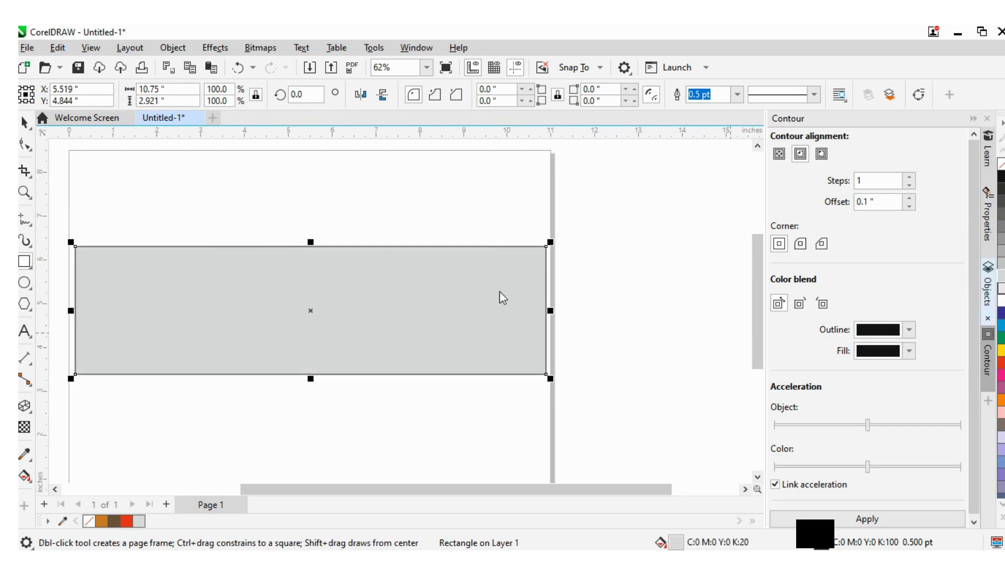
left_click(1001, 287)
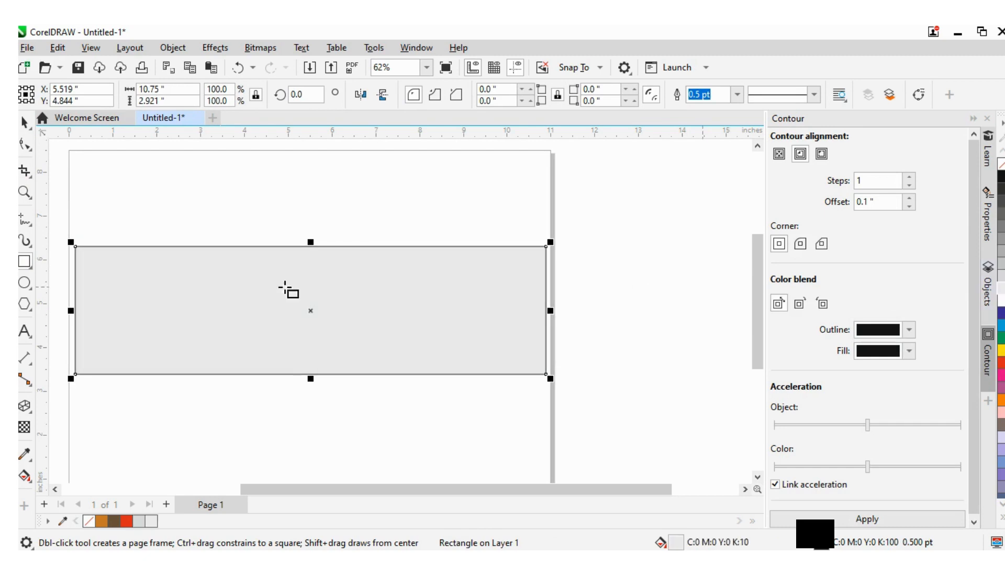
- Duplicate the gray rectangle directly below the original and stretch the copy downward to a height of about 3.34"
left_click(24, 124)
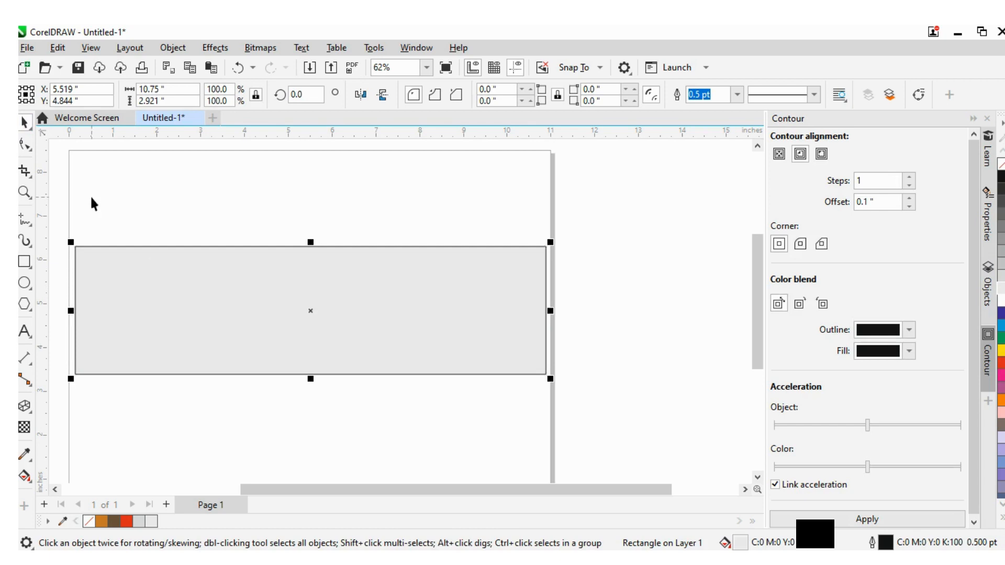
left_click(578, 325)
left_click(447, 312)
scroll(447, 313, "down", 2)
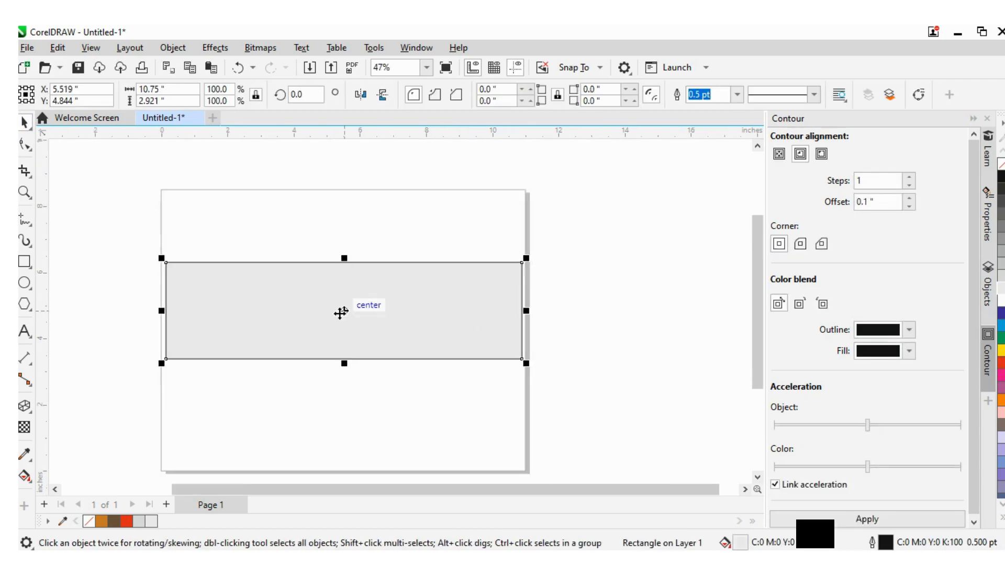
left_click_drag(341, 312, 340, 407)
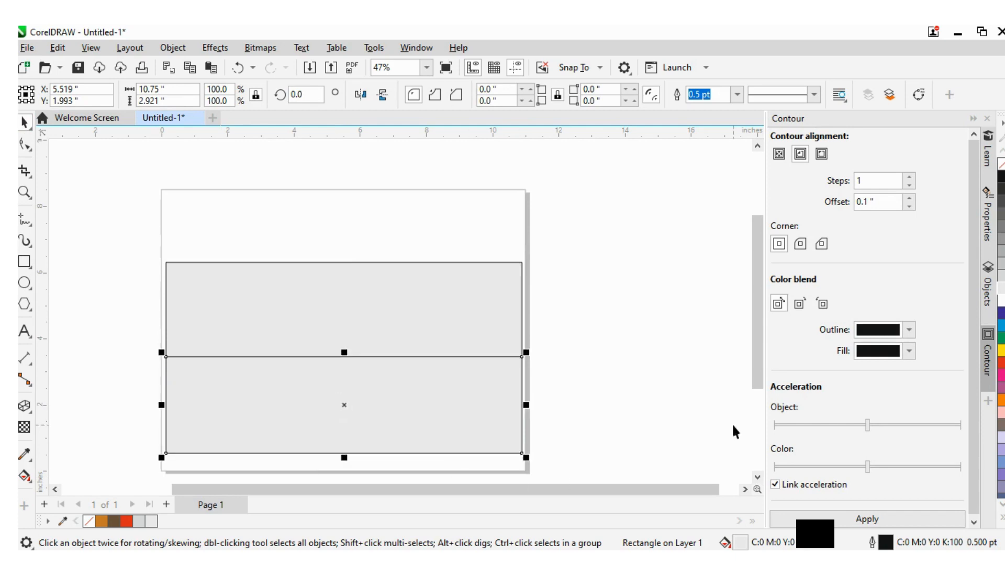
left_click(757, 477)
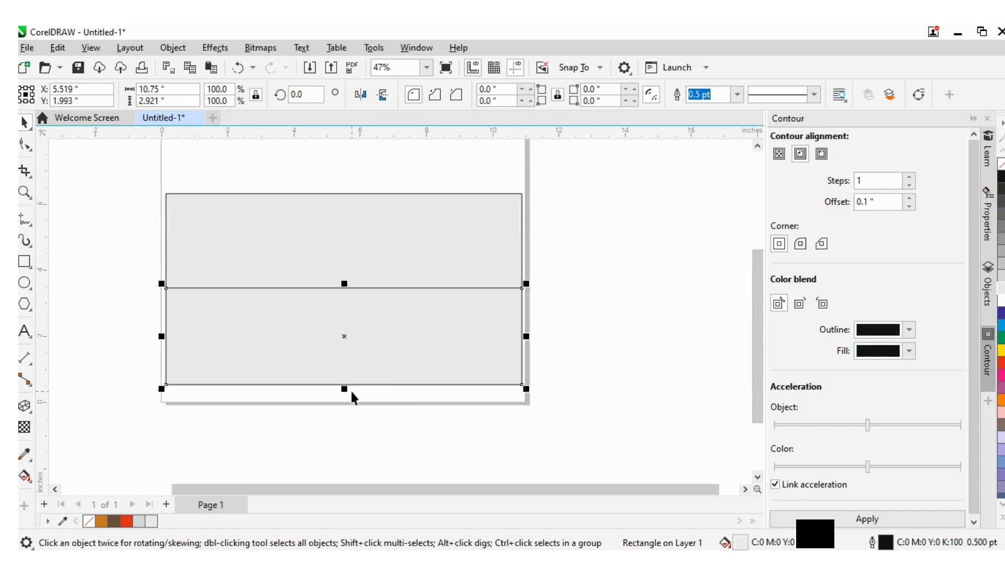
left_click_drag(343, 388, 345, 403)
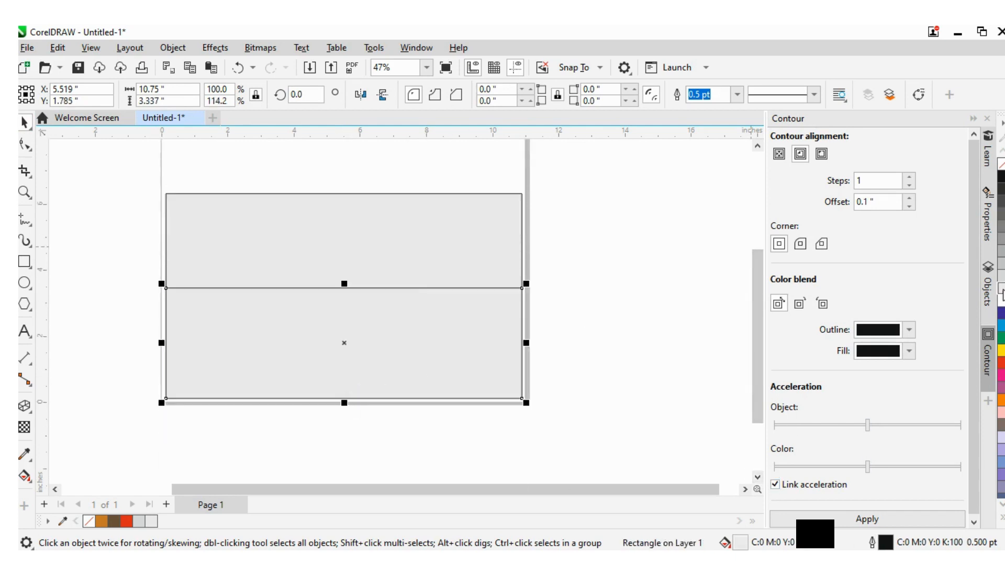
- Fill the lower rectangle with a pale green (C 10, M 0, Y 9, K 0), starting from the palette's green
left_click(1000, 339)
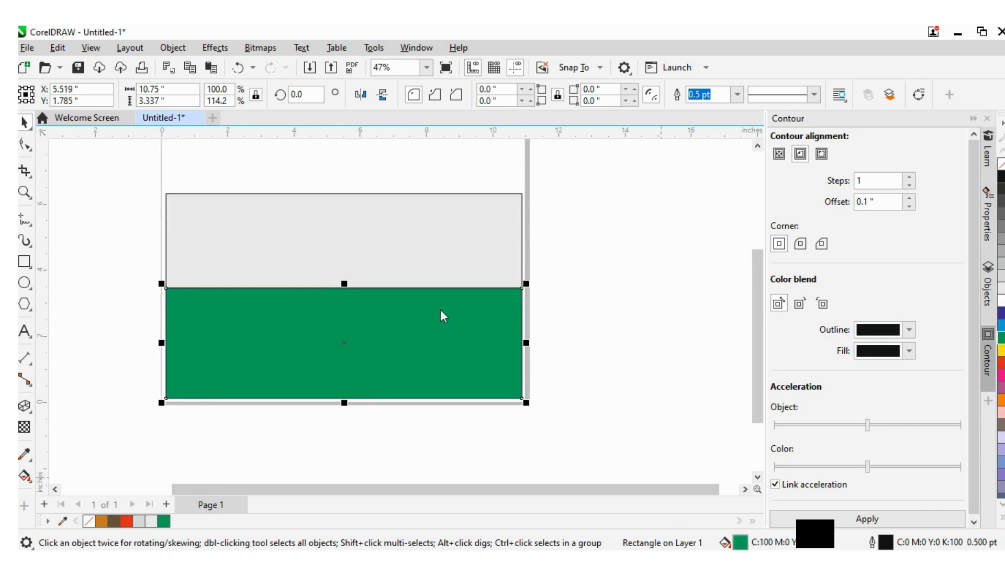
key("shift+F11")
left_click(312, 162)
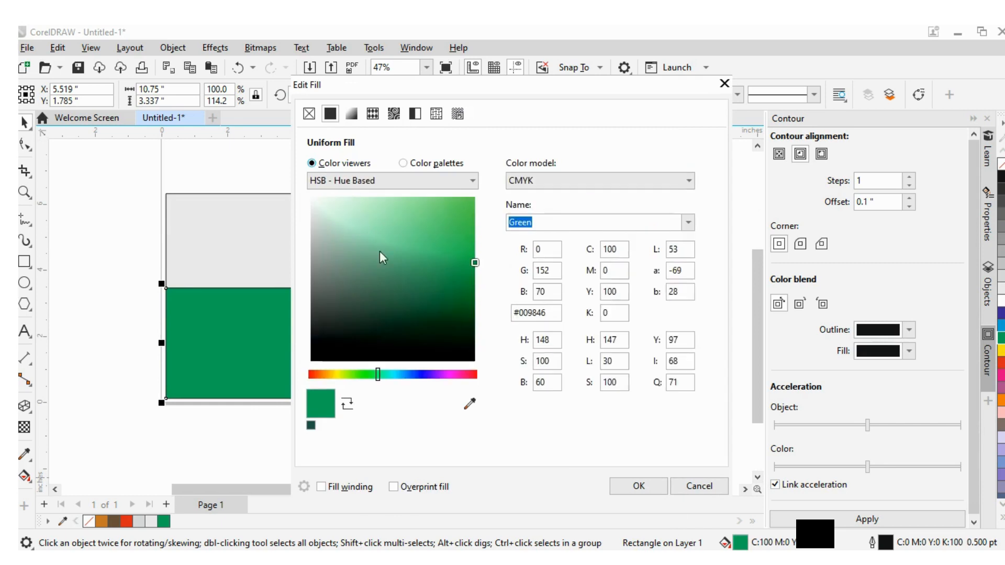
left_click_drag(474, 265, 326, 199)
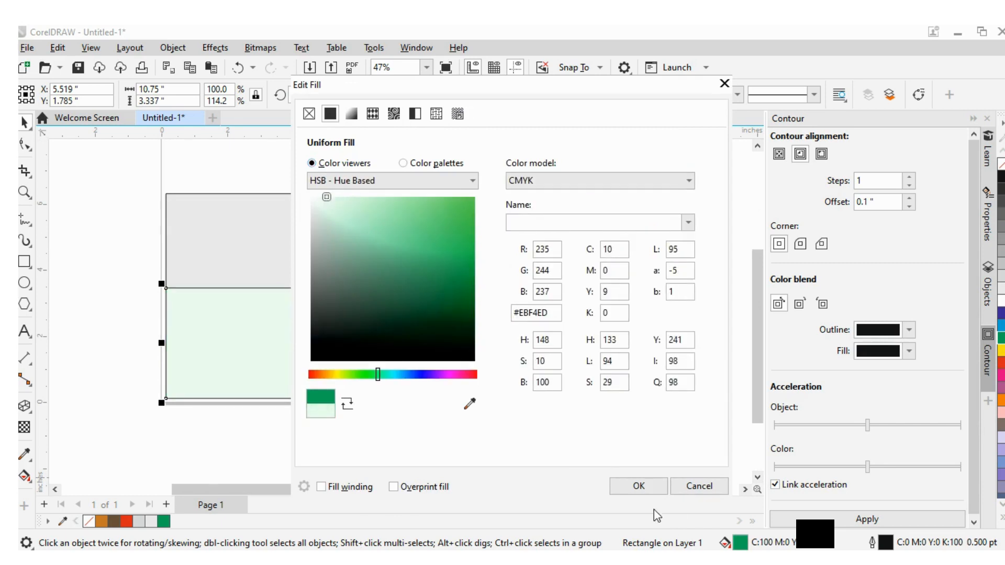
left_click(641, 484)
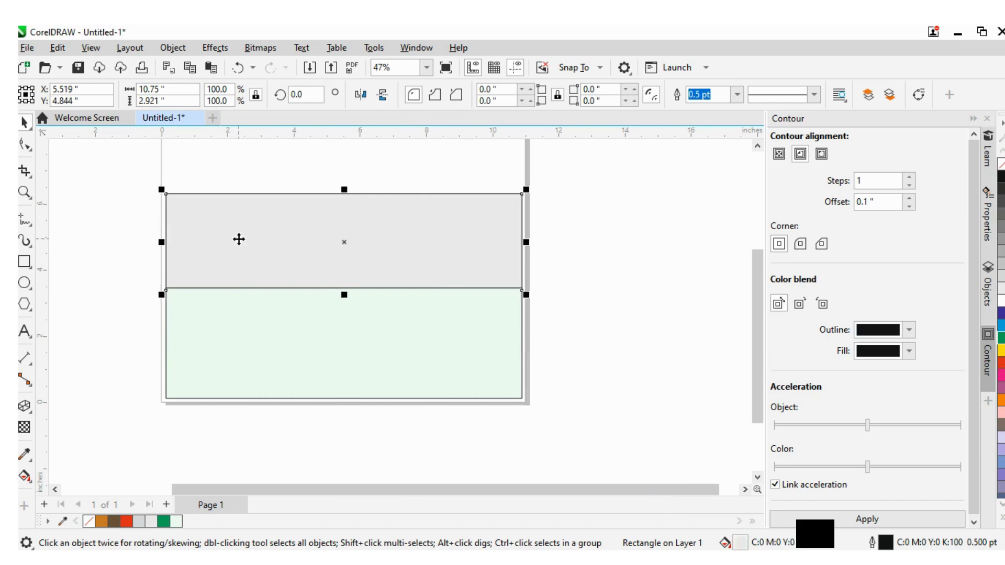
- Send the upper gray rectangle to the back of the page, behind the 3D text, and deselect it
right_click(239, 240)
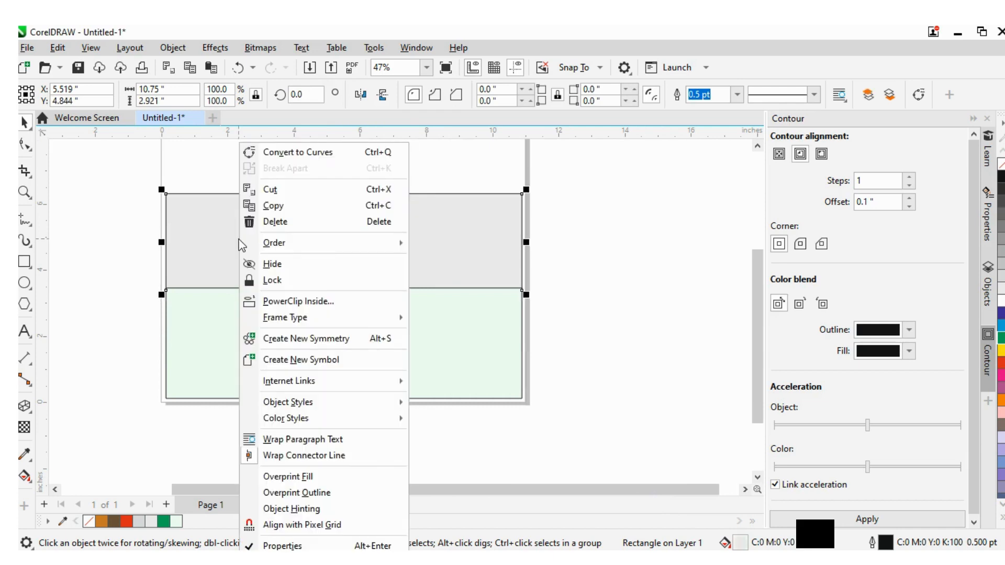
mouse_move(269, 244)
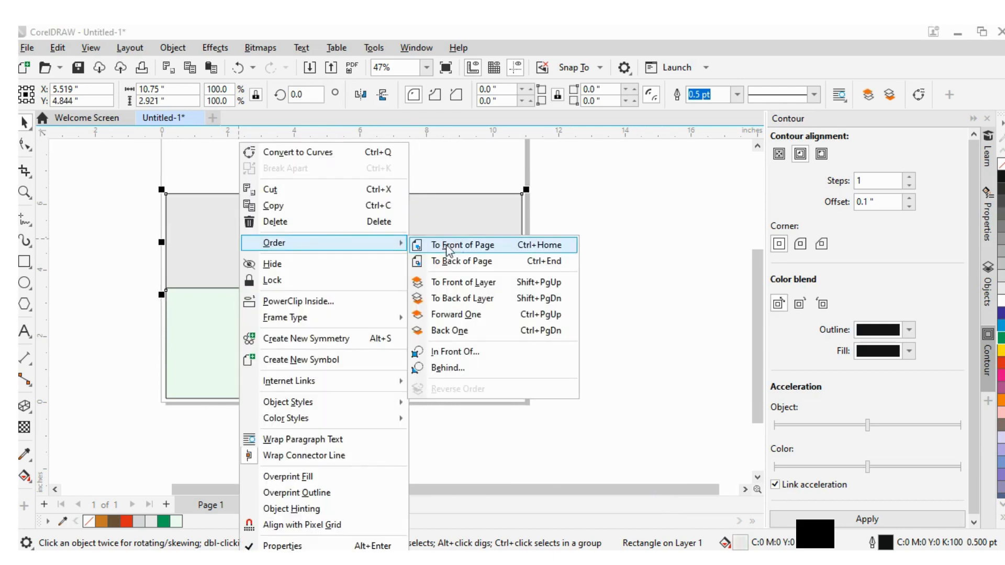
left_click(467, 261)
left_click(558, 266)
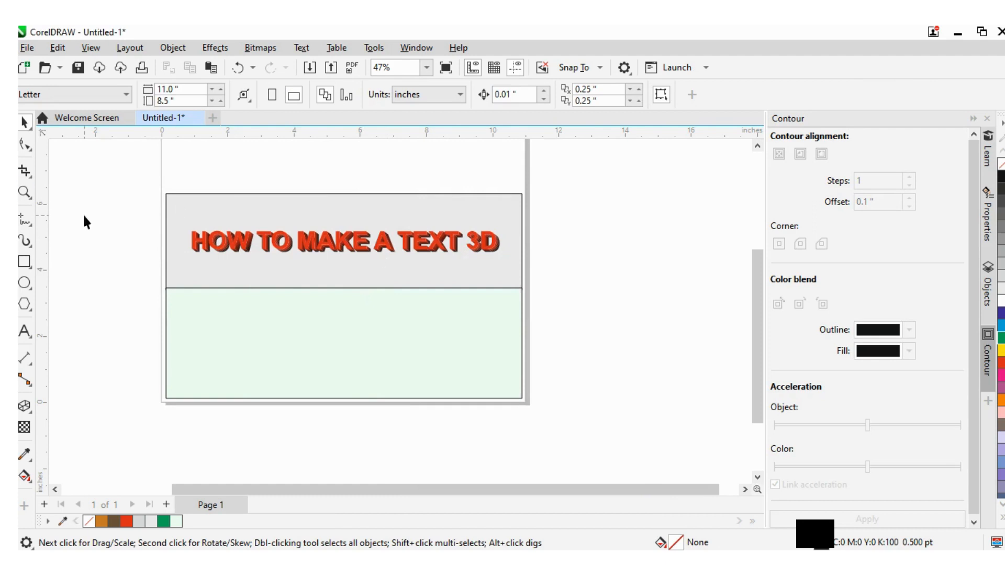
- Add a perspective drop shadow to the 3D text, cast downward from its upper edge at an angle of about 264 with stretch about 116
left_click(201, 240)
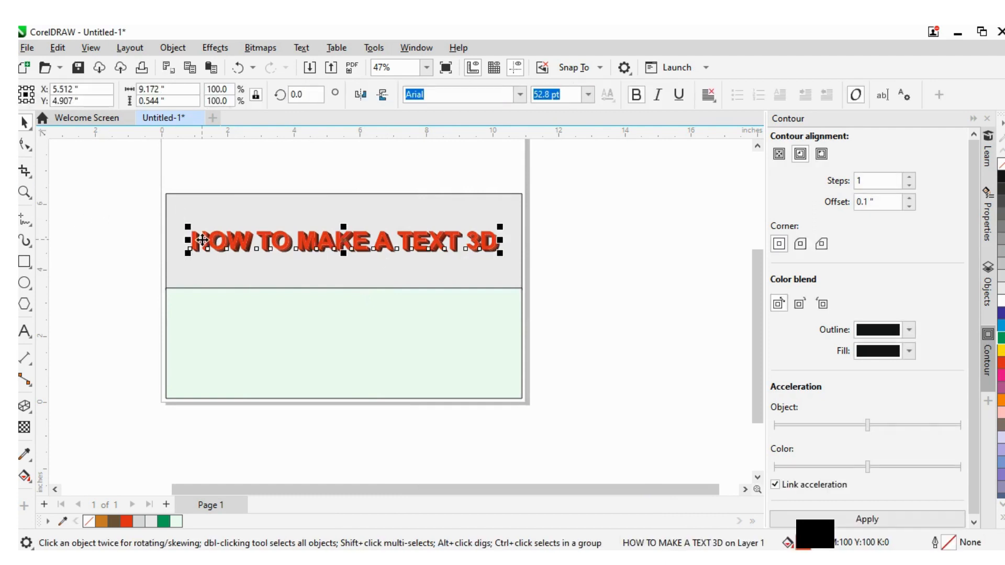
left_click(30, 412)
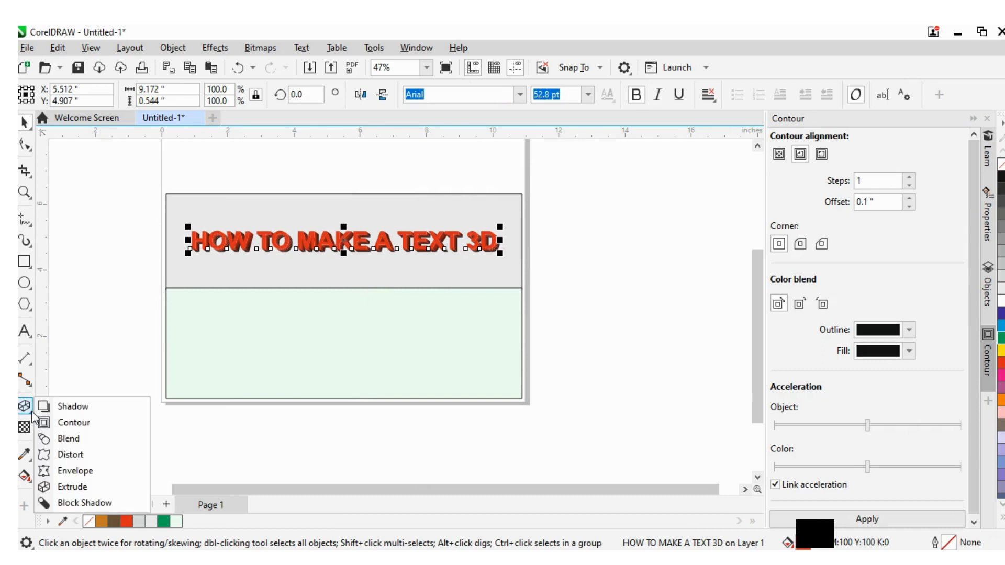
left_click(59, 409)
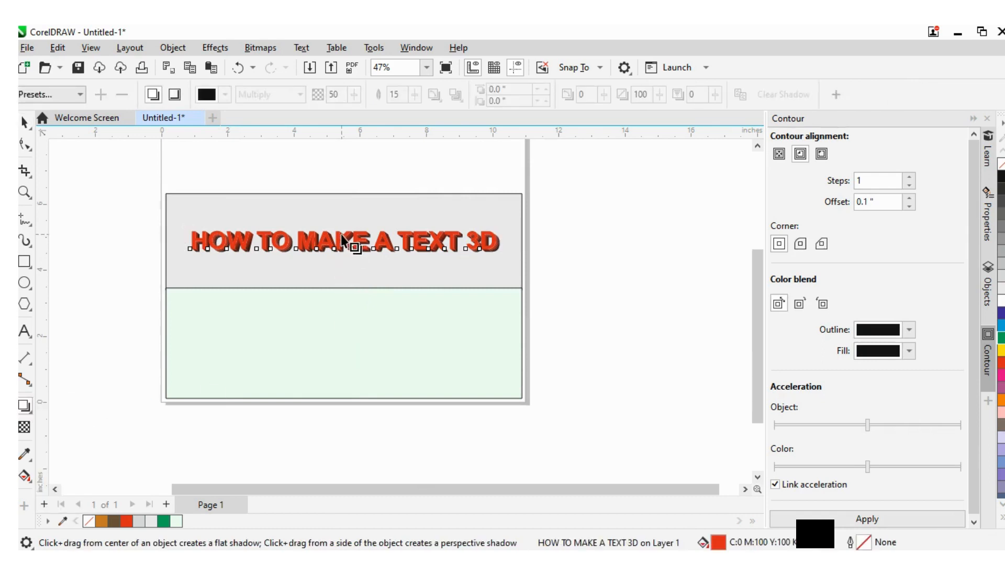
left_click_drag(343, 232, 340, 253)
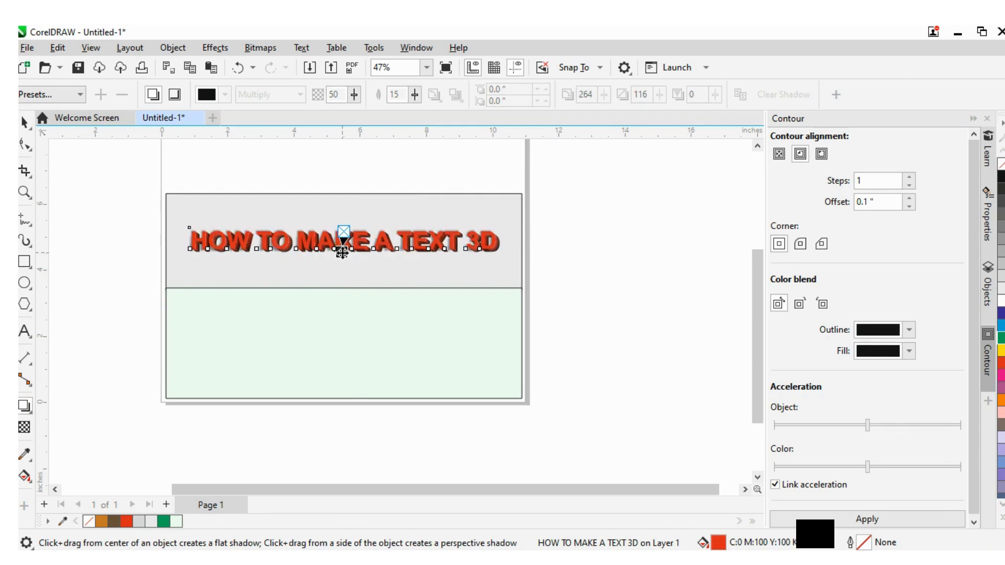
- Adjust the text's drop shadow to an angle of about 284 and a stretch of about 133, and deselect the text
scroll(364, 267, "up", 2)
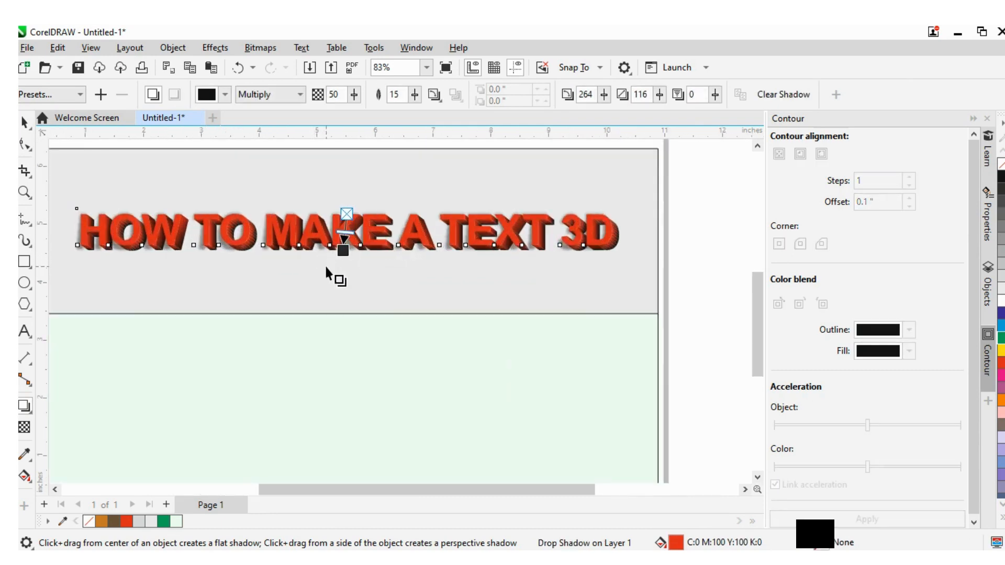
mouse_move(342, 250)
left_mouse_down()
mouse_move(344, 261)
mouse_move(357, 257)
left_mouse_up()
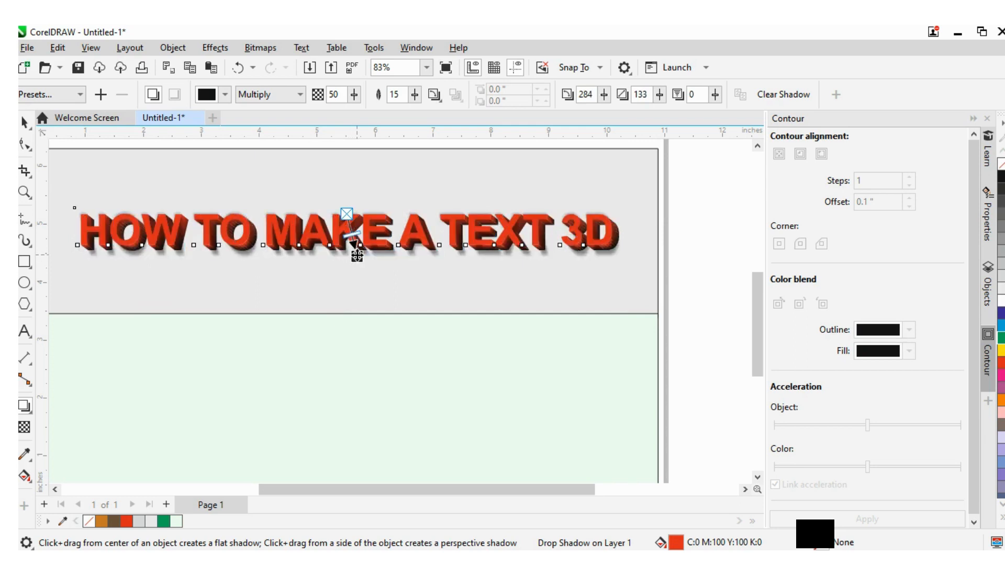
scroll(356, 256, "down", 1)
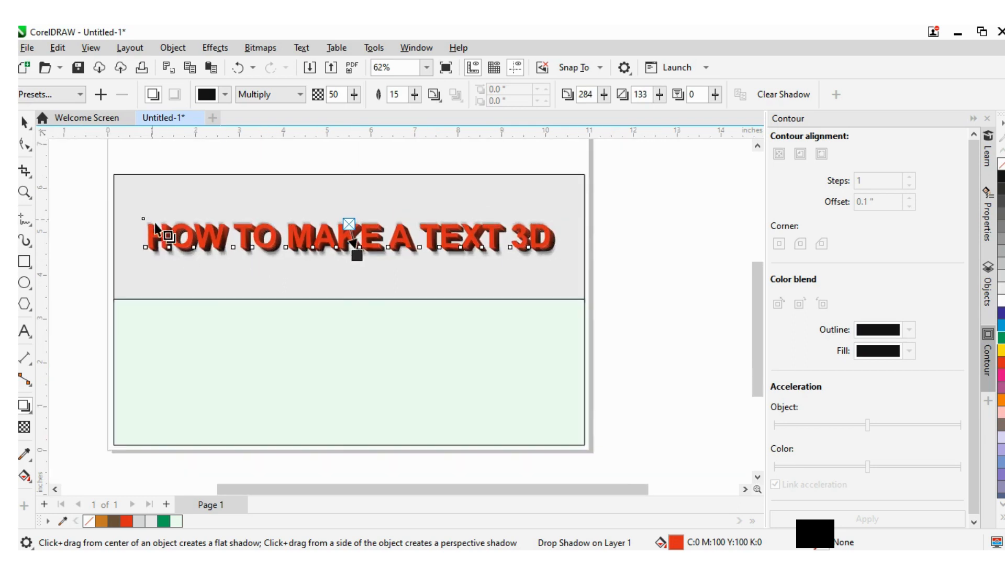
key("space")
left_click(77, 178)
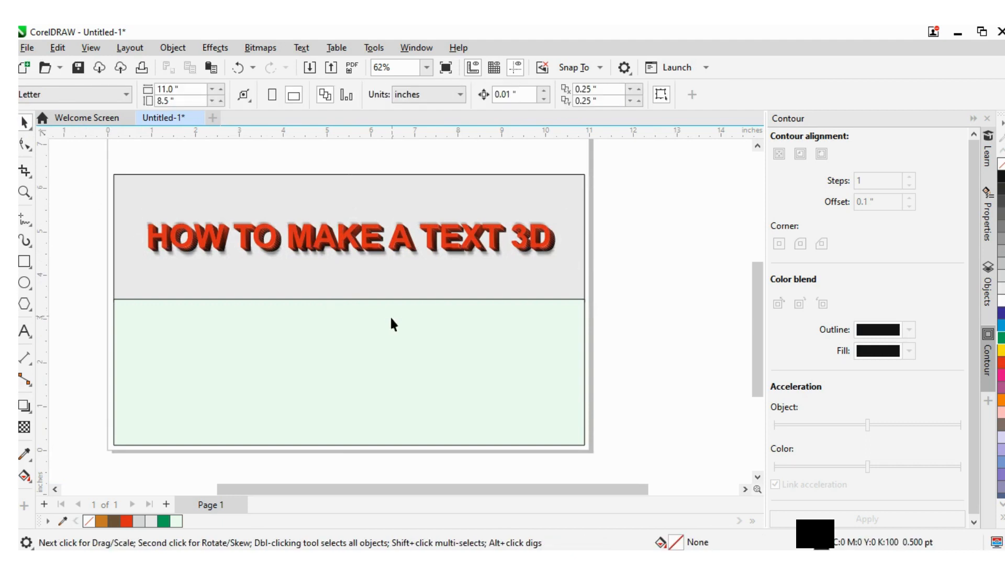
scroll(395, 304, "down", 3)
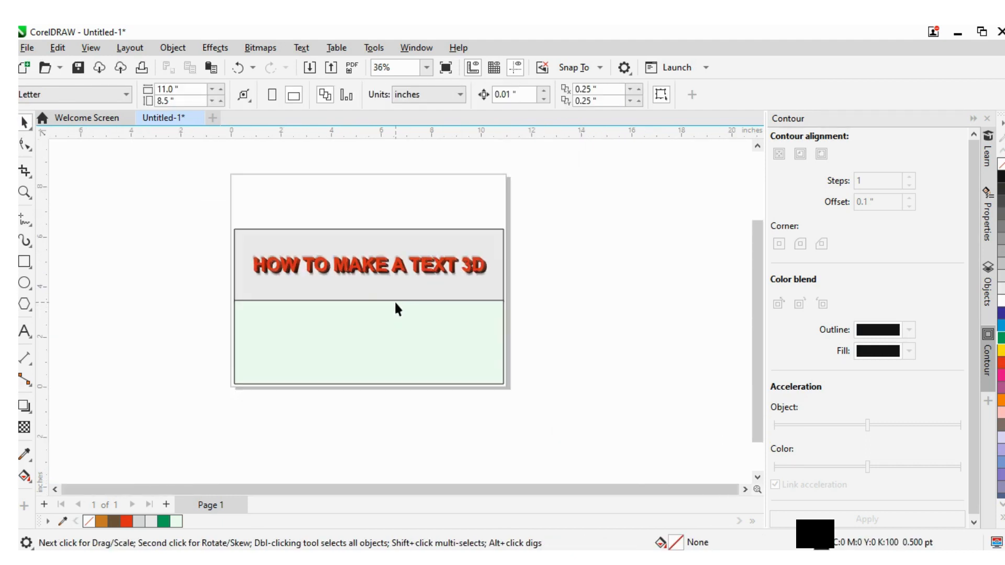
scroll(395, 304, "up", 2)
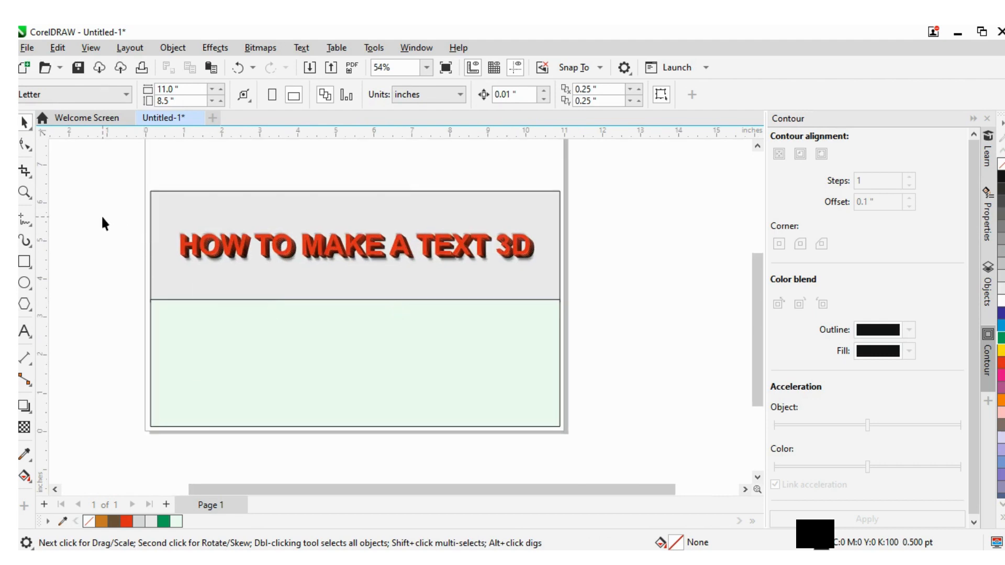
scroll(101, 214, "down", 1)
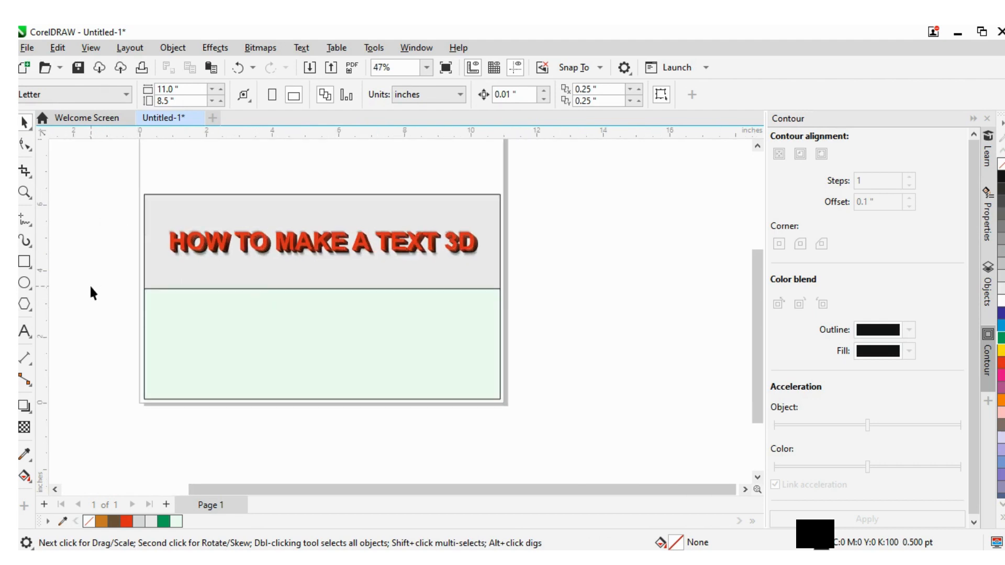